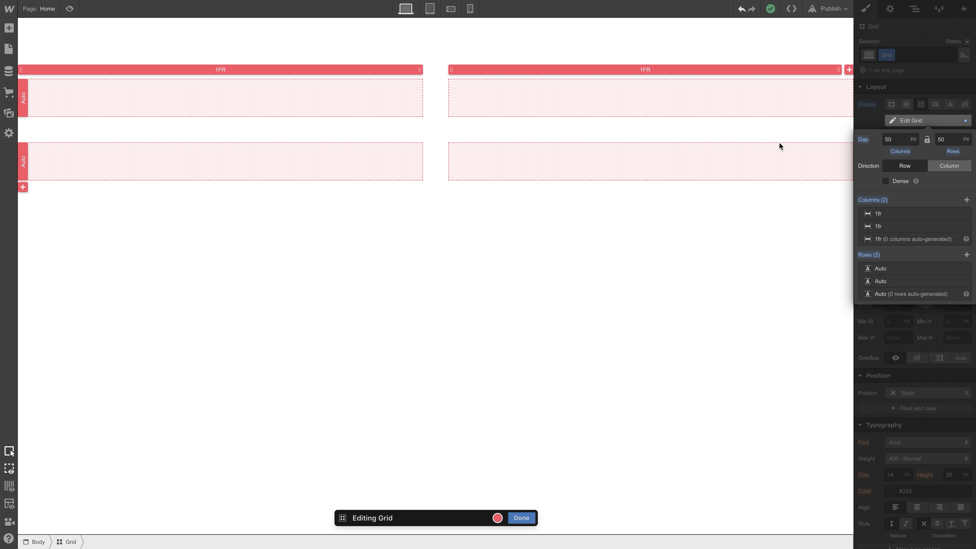
# Step: Add and remove grid tracks so the layout has three columns and three rows
pyautogui.click(966, 255)
pyautogui.click(966, 255)
pyautogui.click(966, 200)
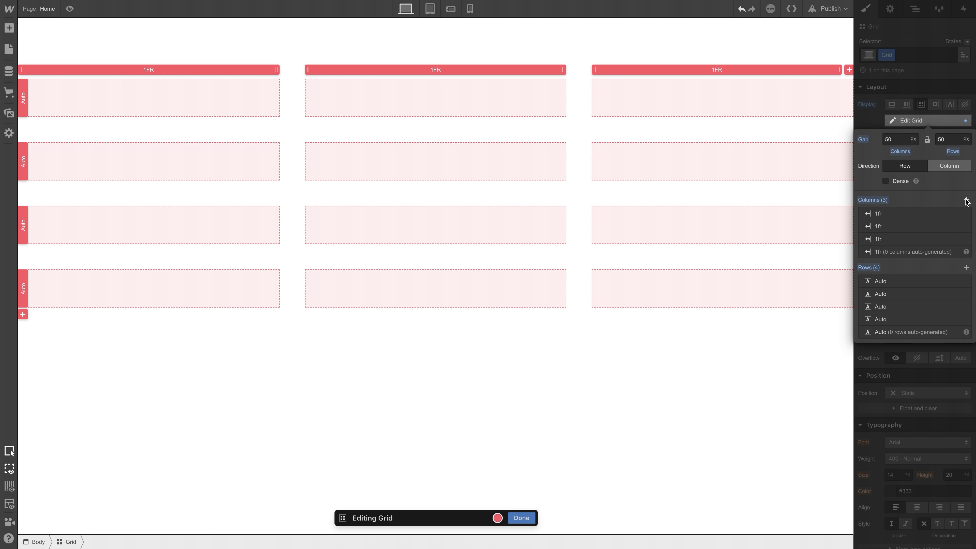
pyautogui.click(966, 200)
pyautogui.click(966, 295)
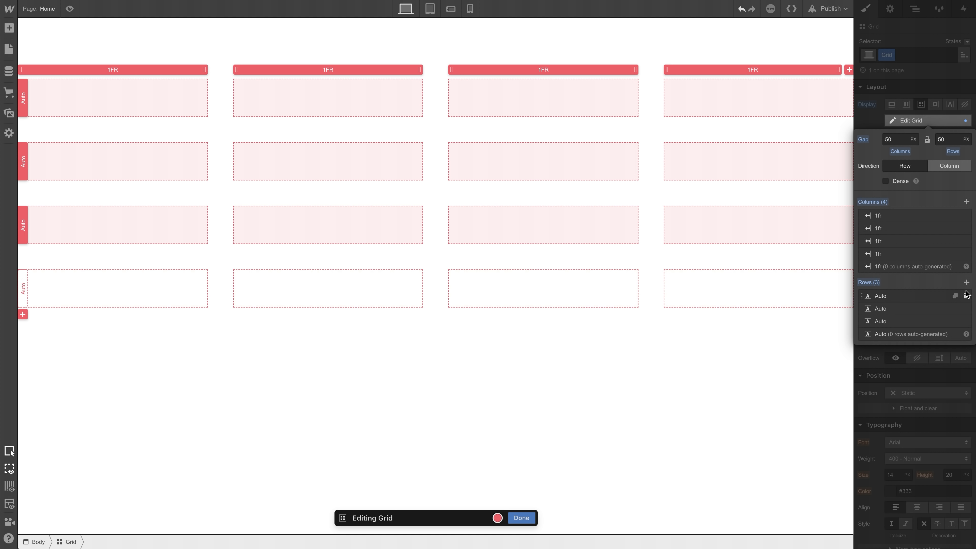
pyautogui.click(966, 215)
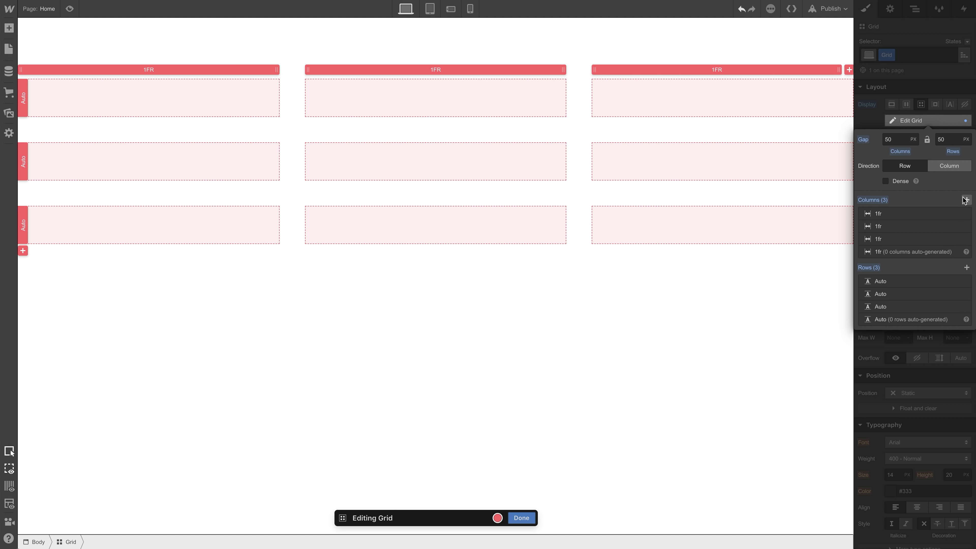
# Step: Set the grid's row gap and column gap to 80 px
pyautogui.click(948, 139)
pyautogui.write('80')
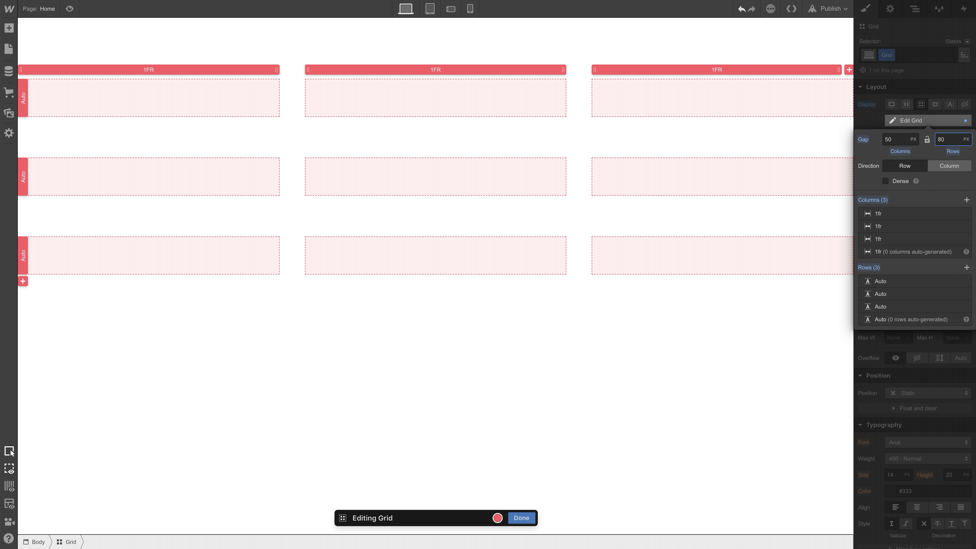
pyautogui.click(901, 138)
pyautogui.write('80')
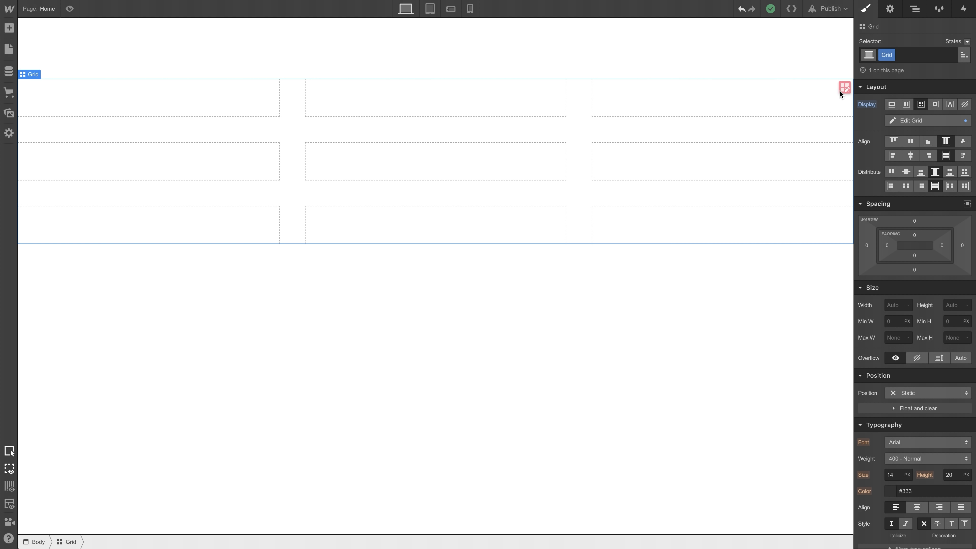
# Step: Reopen the grid for editing and adjust the column and row gaps on the canvas to about 58 px each
pyautogui.click(841, 90)
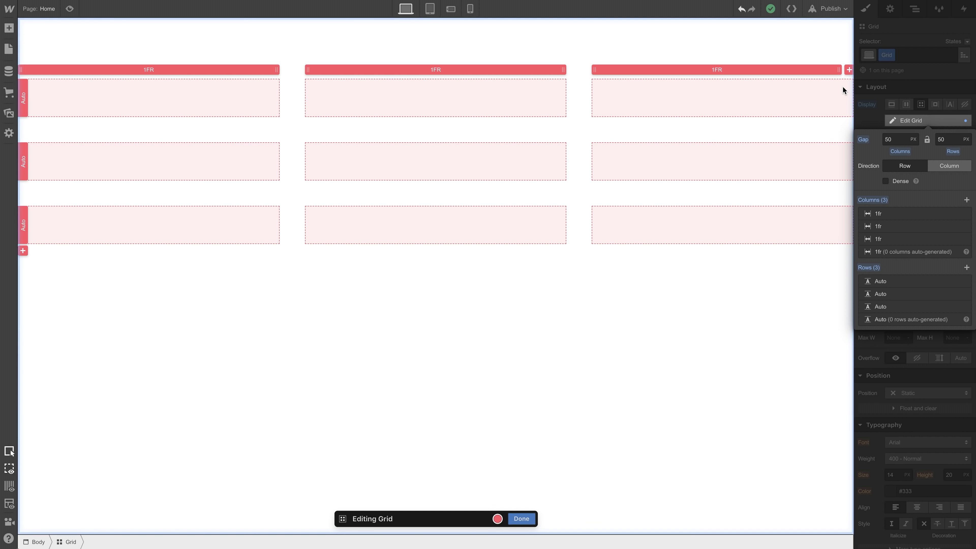
pyautogui.moveTo(808, 127); pyautogui.dragTo(806, 153)
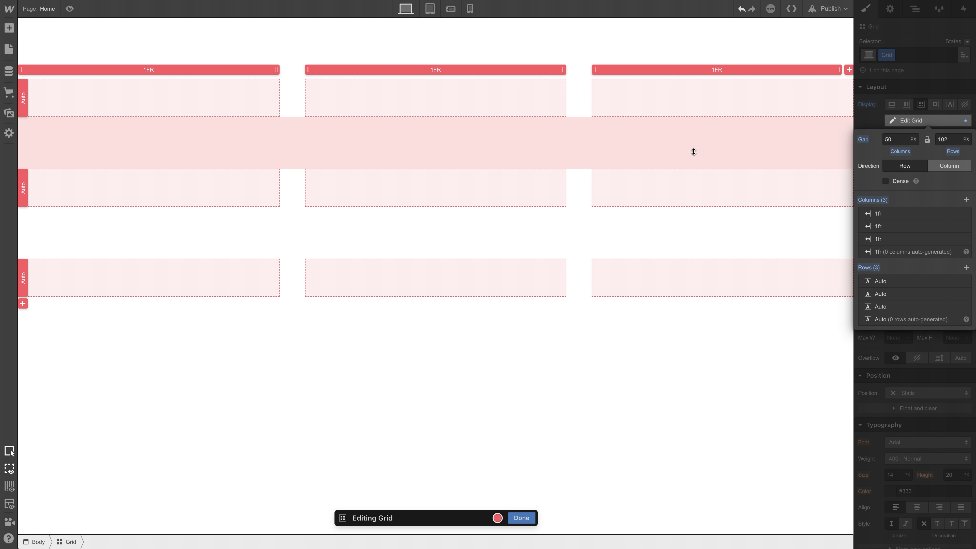
pyautogui.moveTo(577, 185); pyautogui.dragTo(610, 184)
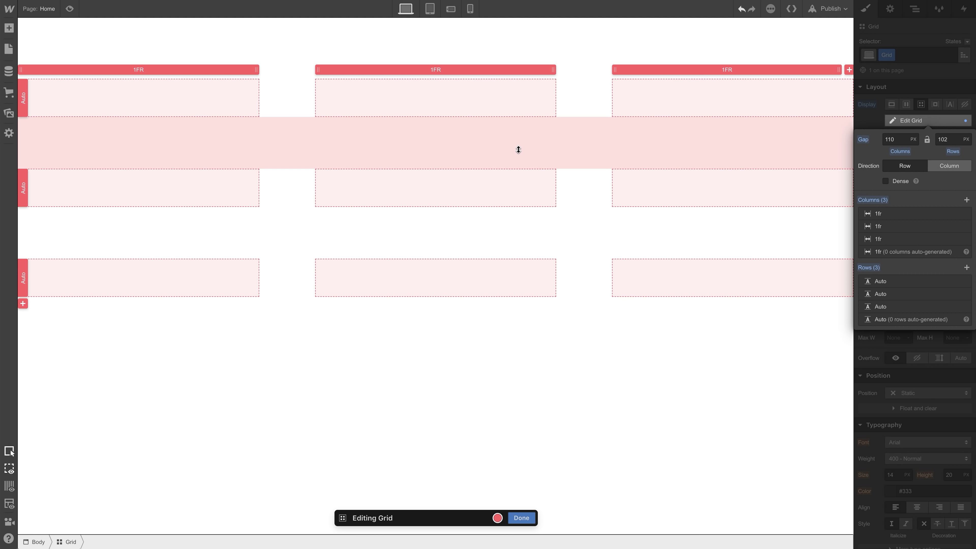
pyautogui.moveTo(518, 149); pyautogui.dragTo(527, 128)
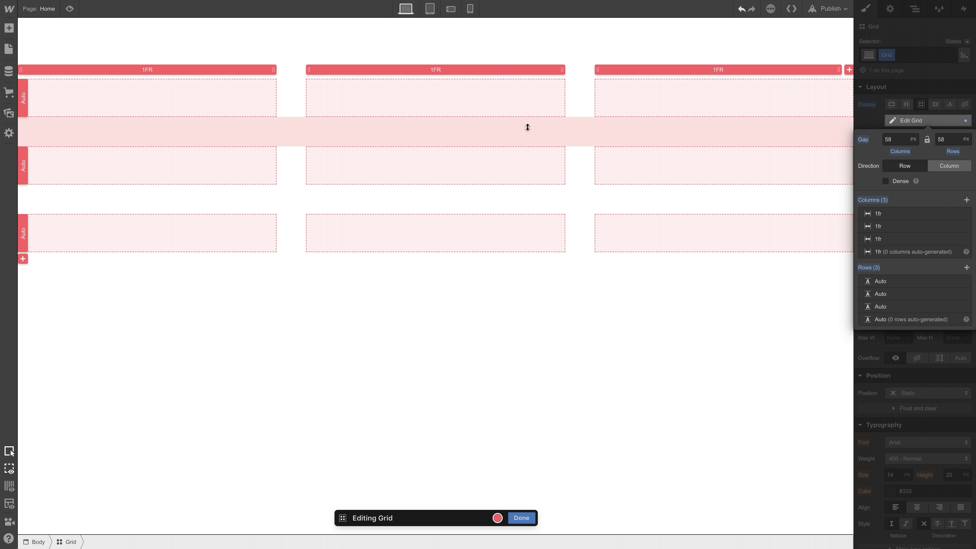
# Step: Widen the third column to 1.75fr and the second to 1.5fr, and finish editing the grid
pyautogui.moveTo(597, 69); pyautogui.dragTo(576, 72)
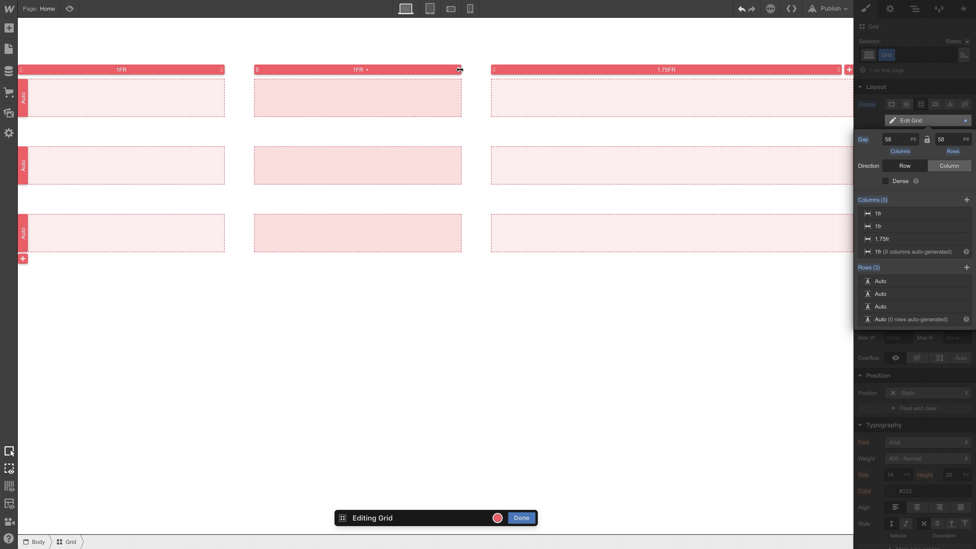
pyautogui.moveTo(469, 69); pyautogui.dragTo(504, 69)
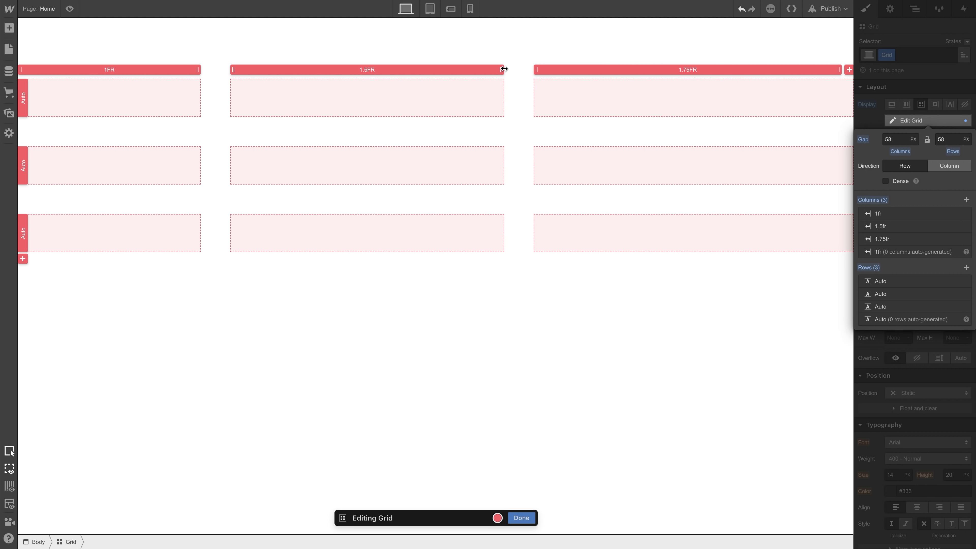
pyautogui.click(521, 517)
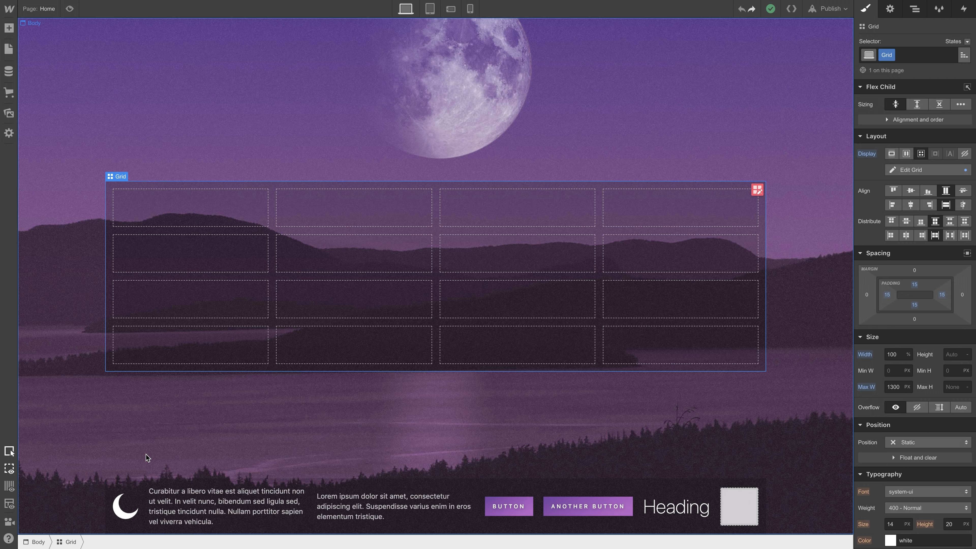
# Step: Move the moon image, both paragraphs and the first button from the element strip into the grid's first row
pyautogui.click(125, 506)
pyautogui.moveTo(126, 506); pyautogui.dragTo(200, 258)
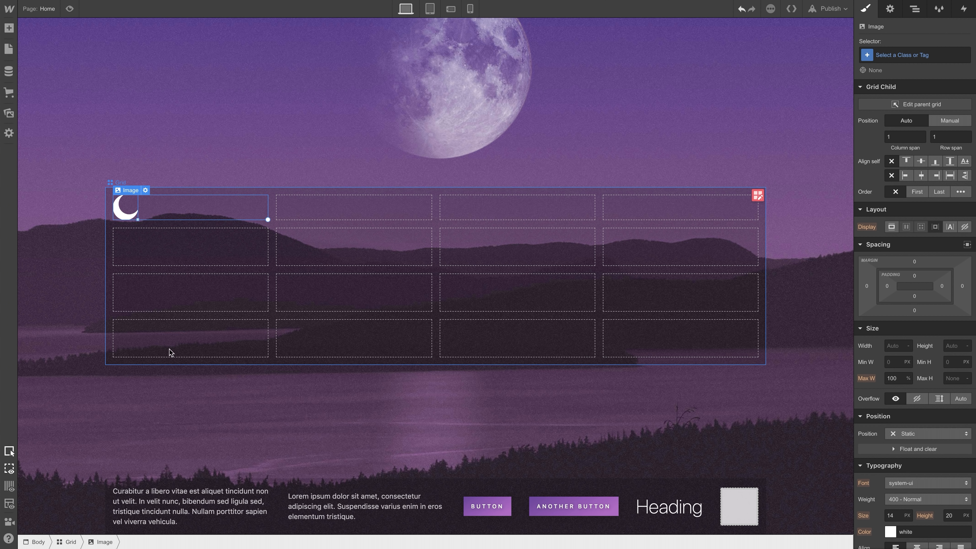
pyautogui.moveTo(131, 495); pyautogui.dragTo(259, 312)
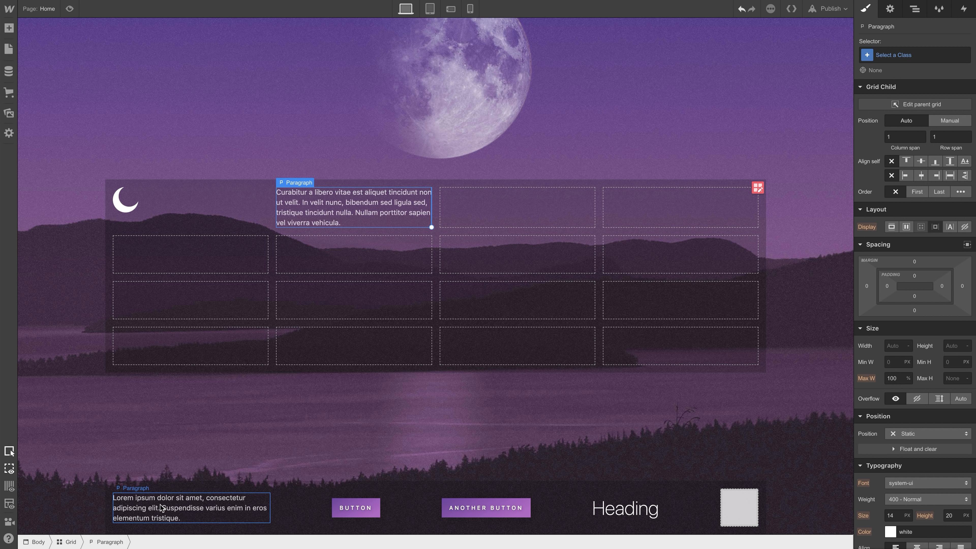
pyautogui.moveTo(164, 507); pyautogui.dragTo(305, 330)
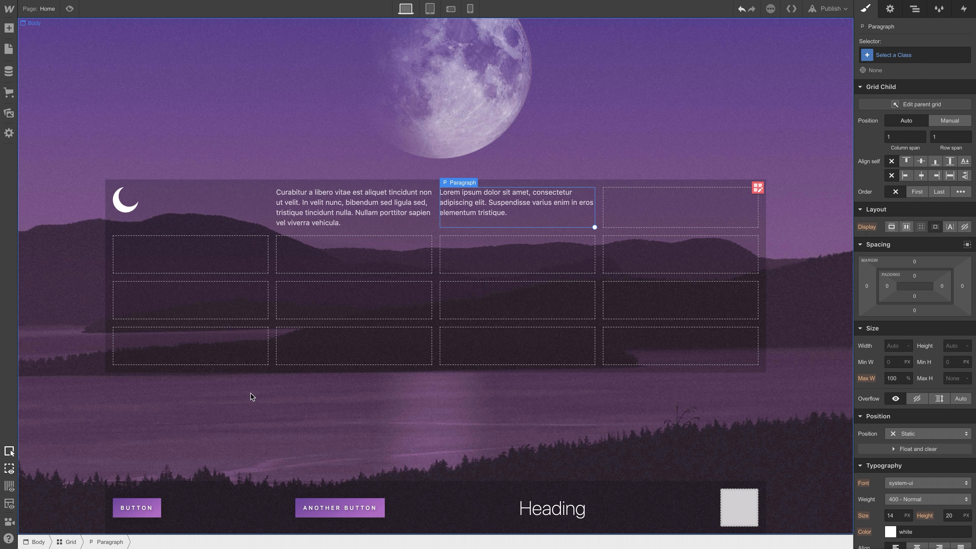
pyautogui.moveTo(139, 507); pyautogui.dragTo(288, 306)
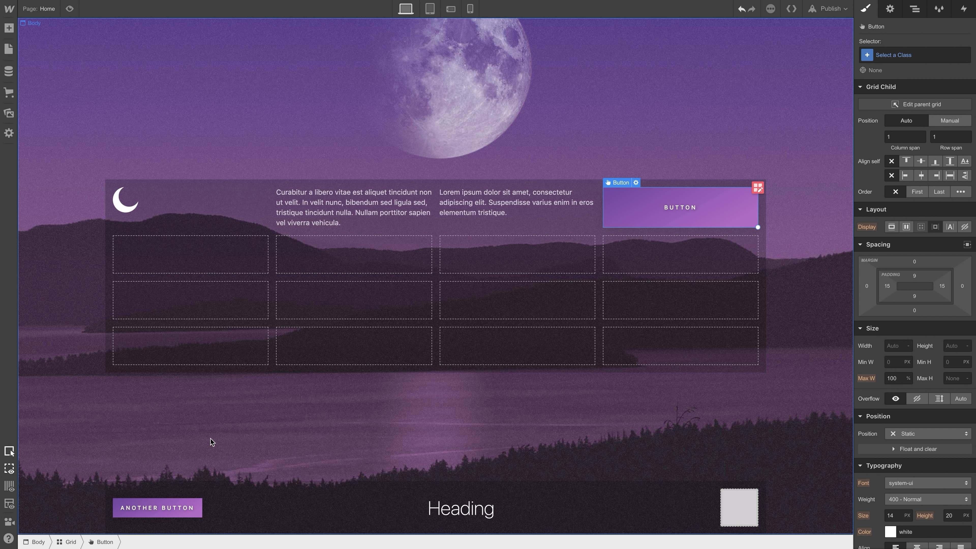
# Step: Move the "Another Button" button, the heading and the grey div block into the grid's second row
pyautogui.moveTo(179, 500); pyautogui.dragTo(265, 329)
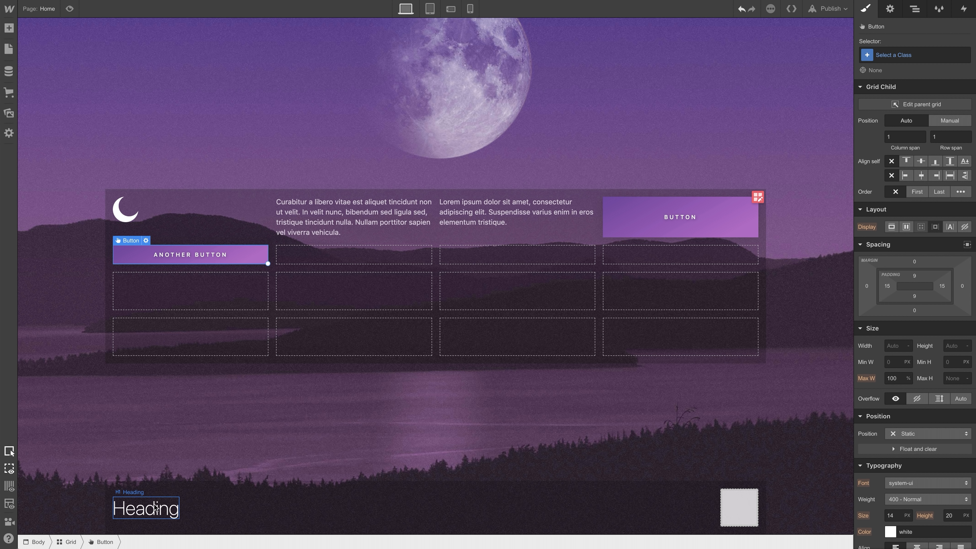
pyautogui.moveTo(155, 508); pyautogui.dragTo(265, 315)
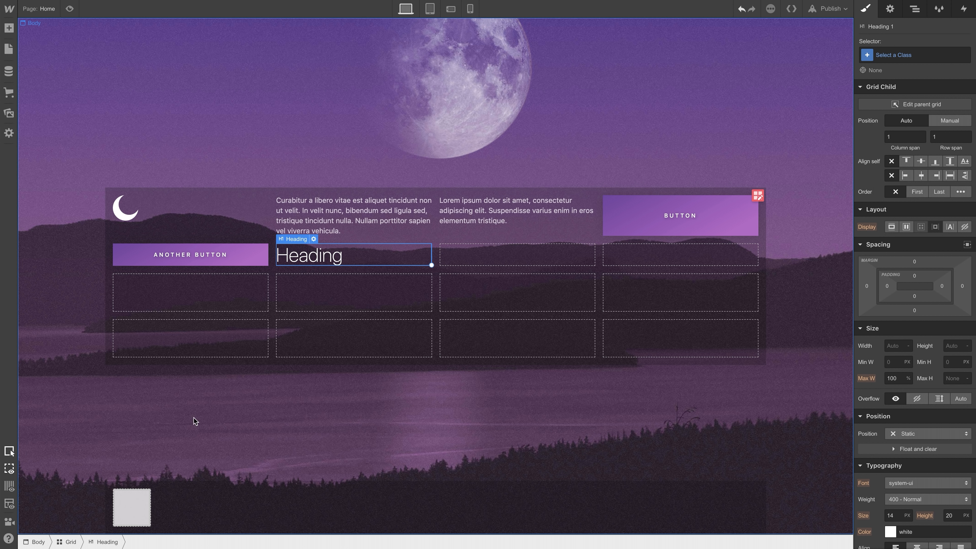
pyautogui.moveTo(142, 505); pyautogui.dragTo(292, 309)
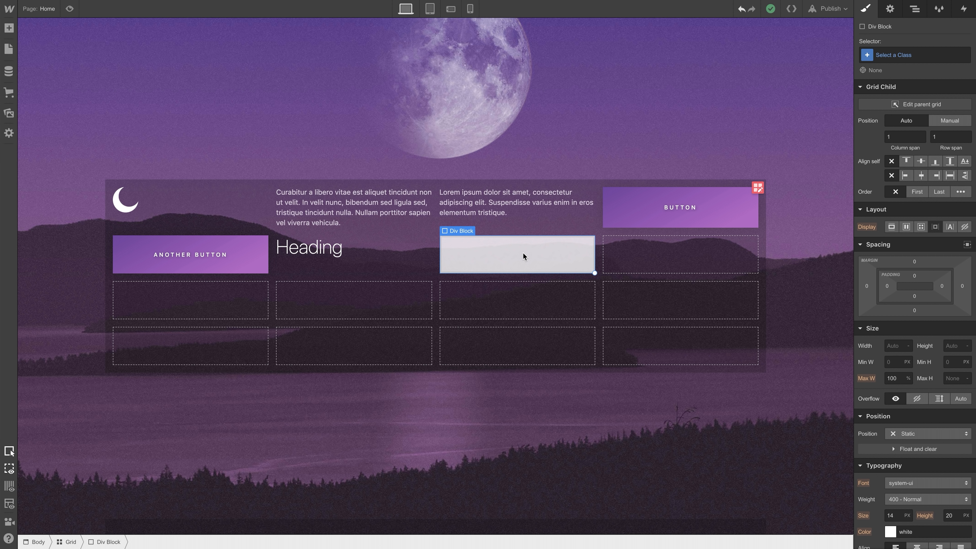
pyautogui.moveTo(523, 253); pyautogui.dragTo(645, 343)
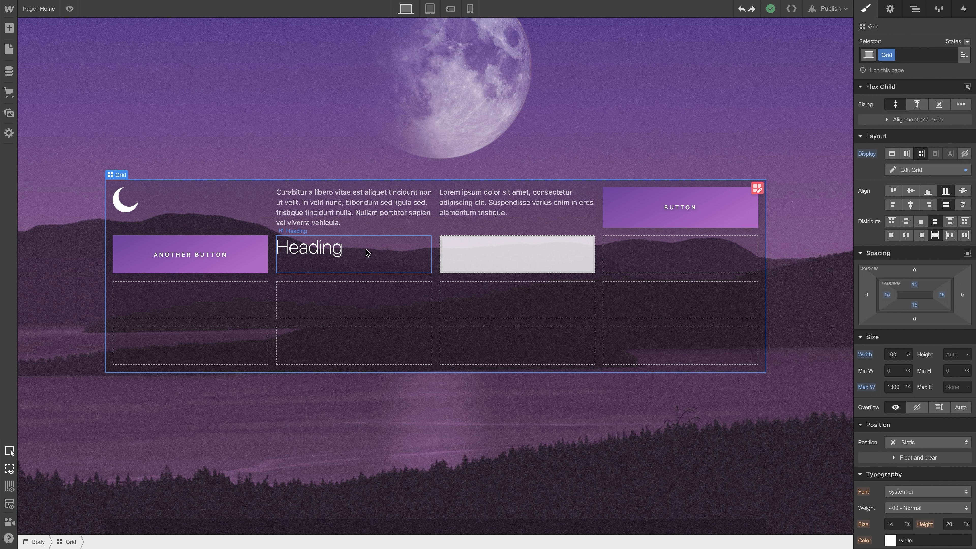
# Step: Position the heading manually at column 3, row 1 and the "Button" element at column 4, row 4
pyautogui.click(366, 249)
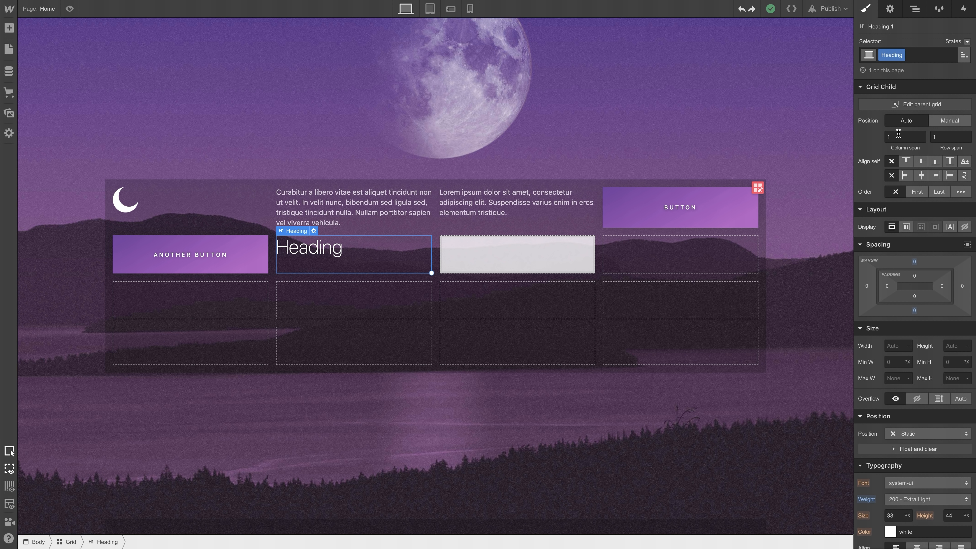
pyautogui.click(933, 120)
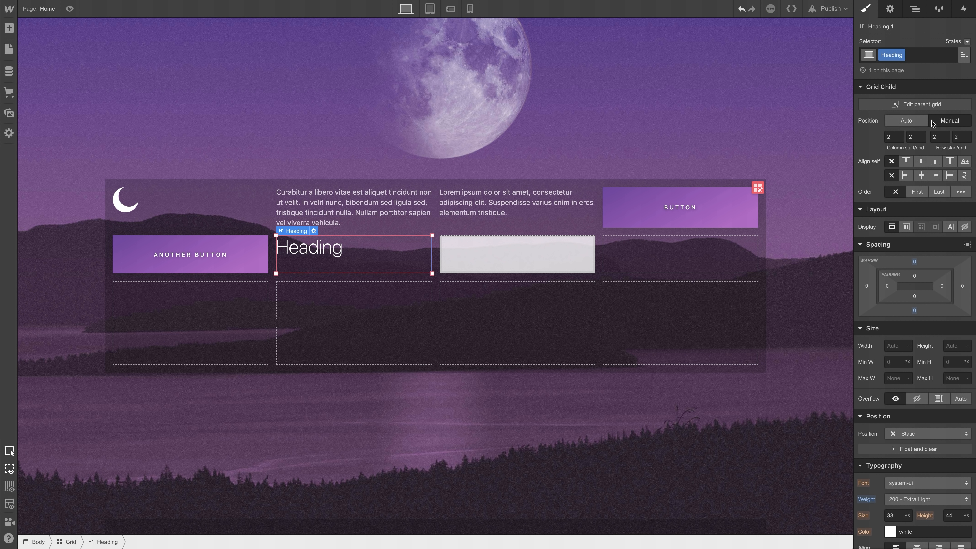
pyautogui.moveTo(329, 252); pyautogui.dragTo(443, 218)
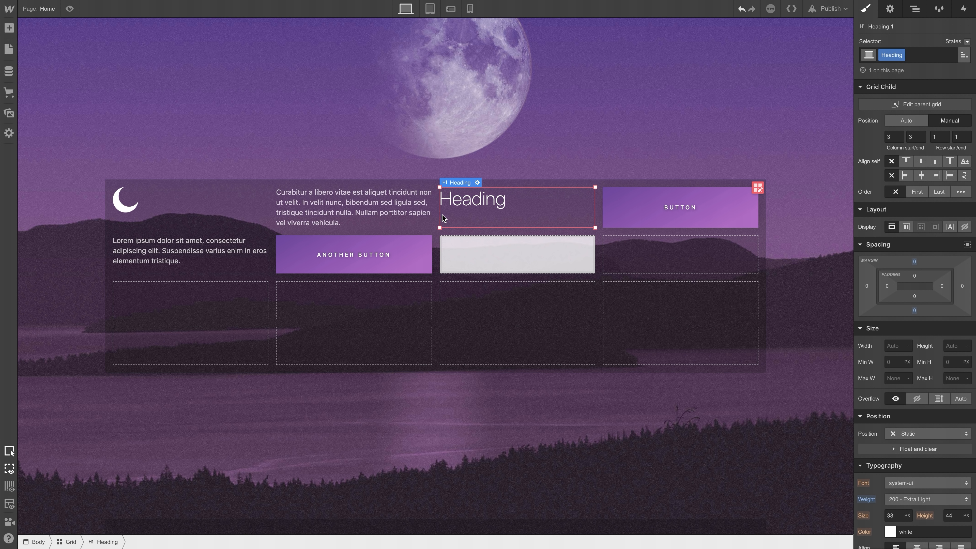
pyautogui.click(639, 205)
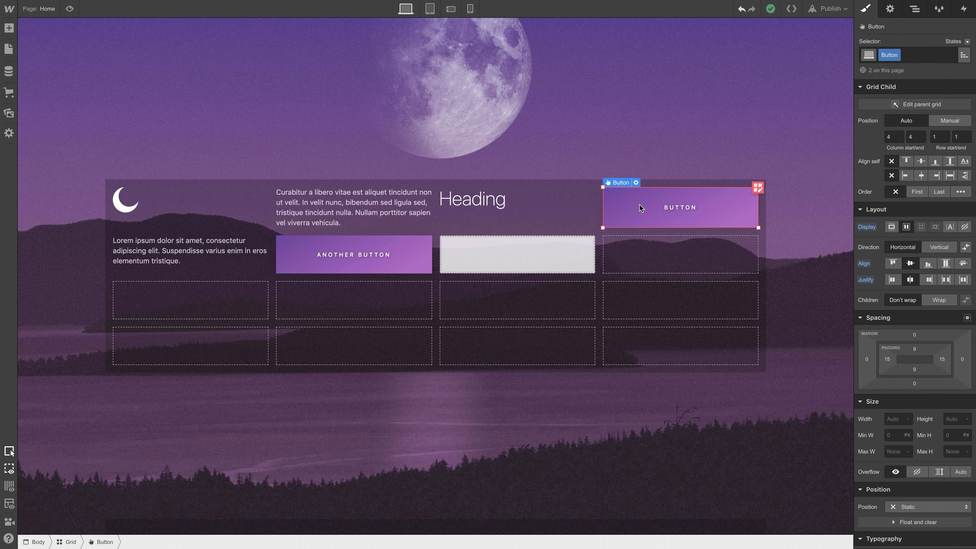
pyautogui.moveTo(639, 205); pyautogui.dragTo(634, 340)
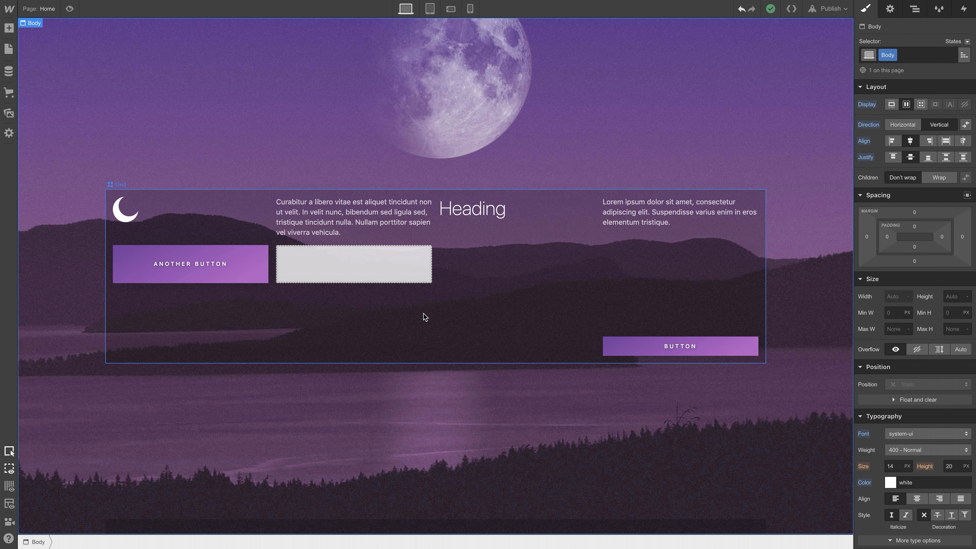
# Step: Duplicate the grey div block into the adjacent cell and insert a nested 2×2 grid into the second row's last cell
pyautogui.click(398, 260)
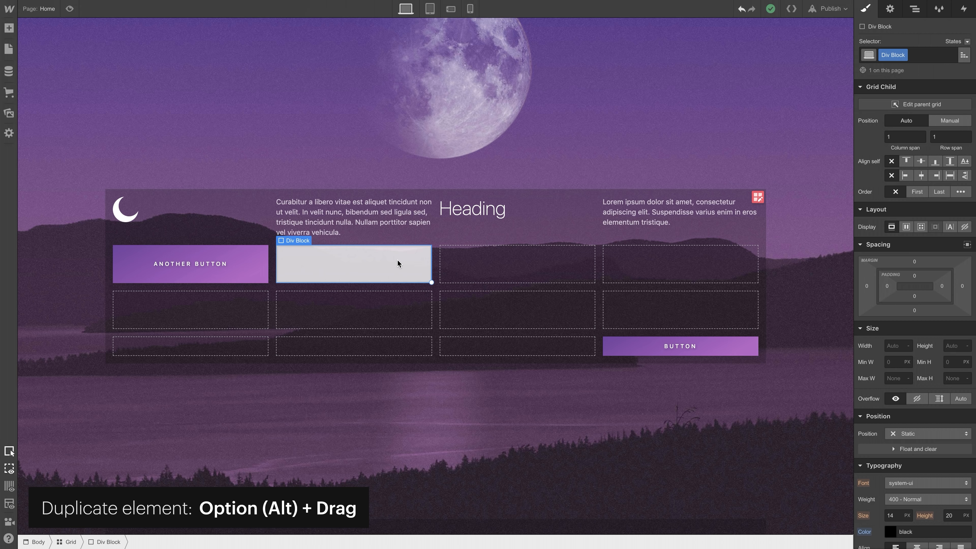
pyautogui.moveTo(413, 260); pyautogui.dragTo(476, 263)
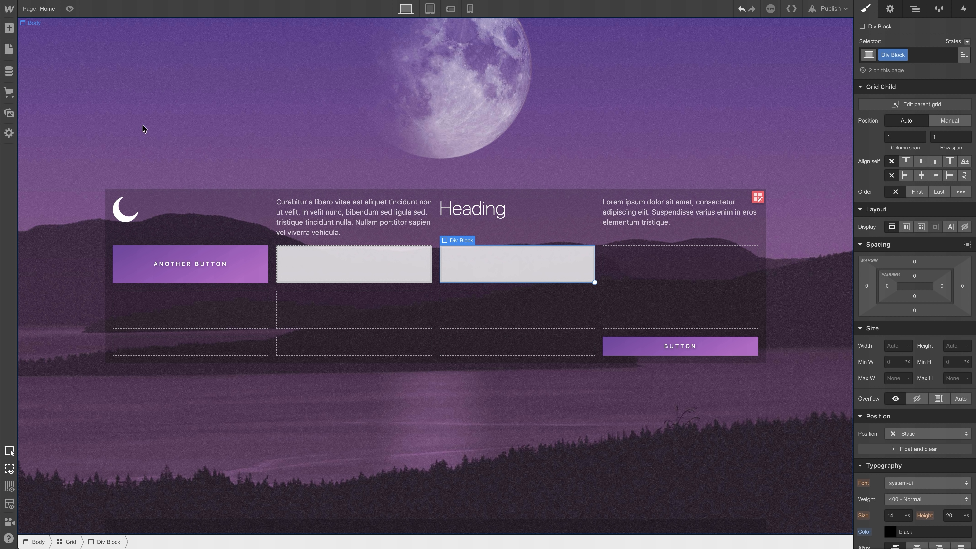
pyautogui.click(9, 28)
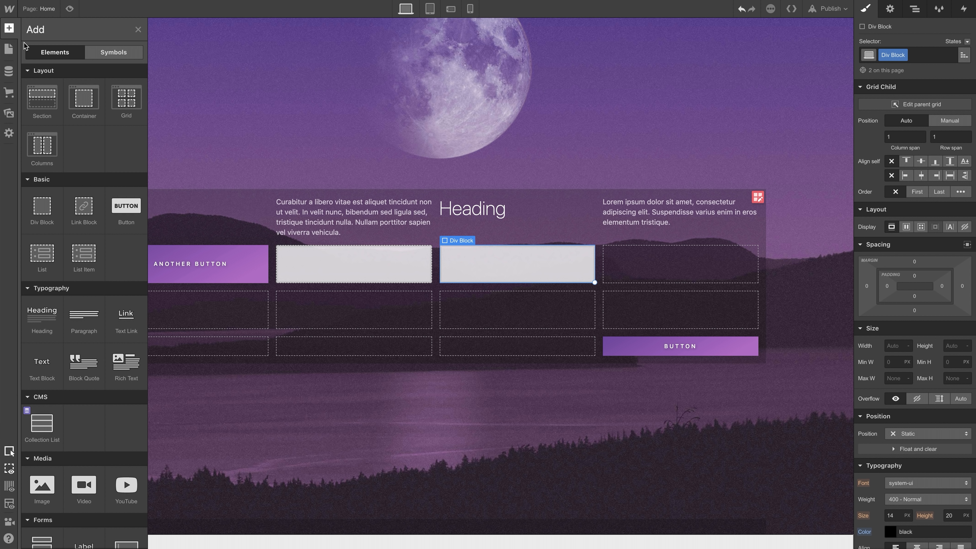
pyautogui.moveTo(123, 97); pyautogui.dragTo(420, 297)
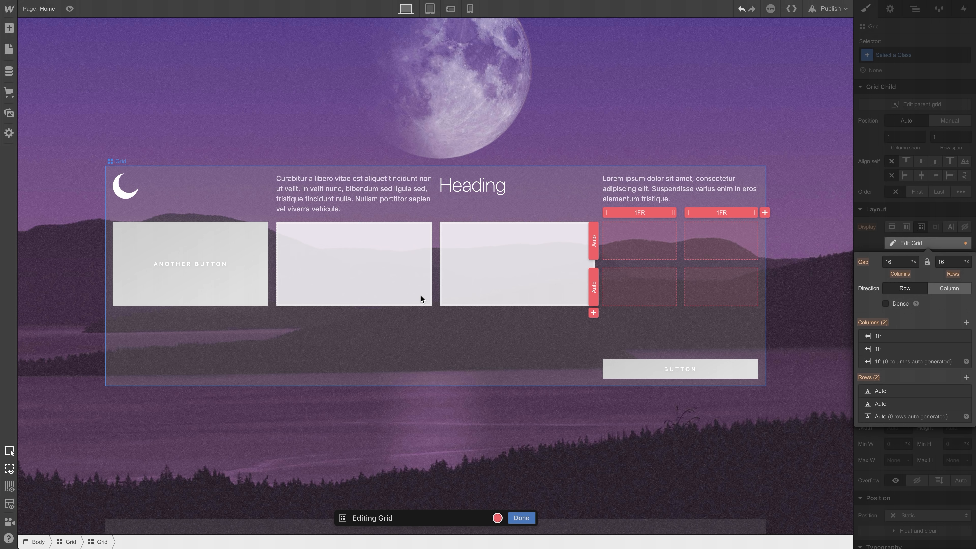
pyautogui.click(547, 400)
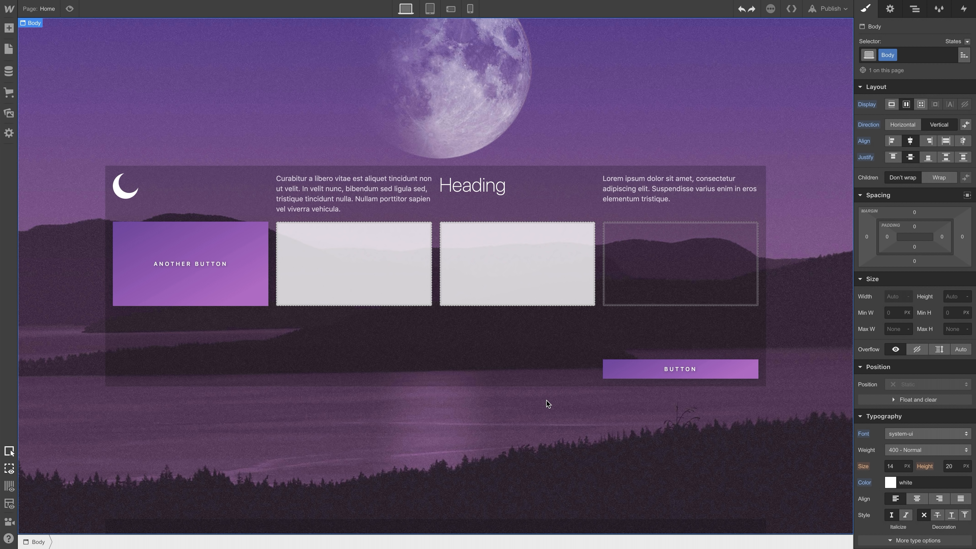
# Step: Reorder the auto-positioned elements so the second row holds a div block, "Another Button", a div block and the nested grid
pyautogui.click(539, 285)
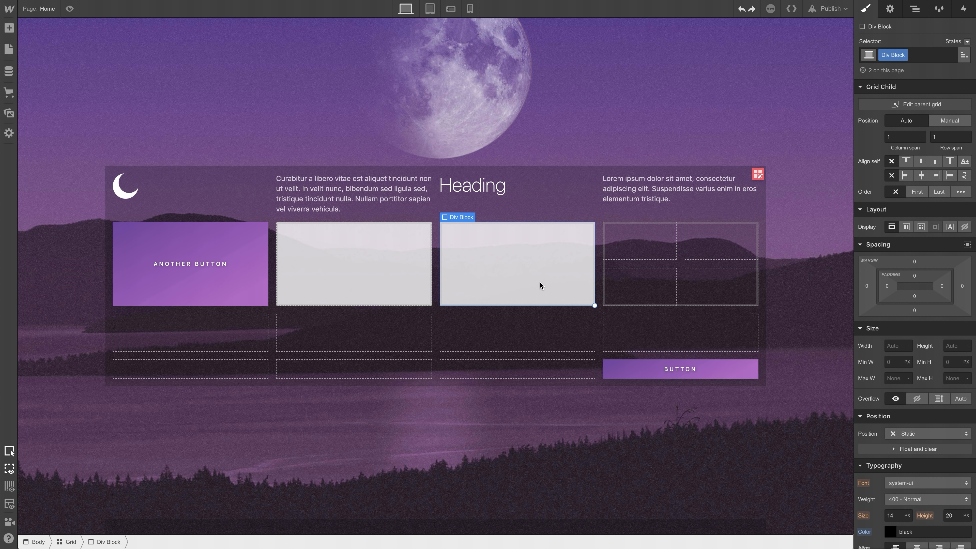
pyautogui.moveTo(539, 285); pyautogui.dragTo(660, 279)
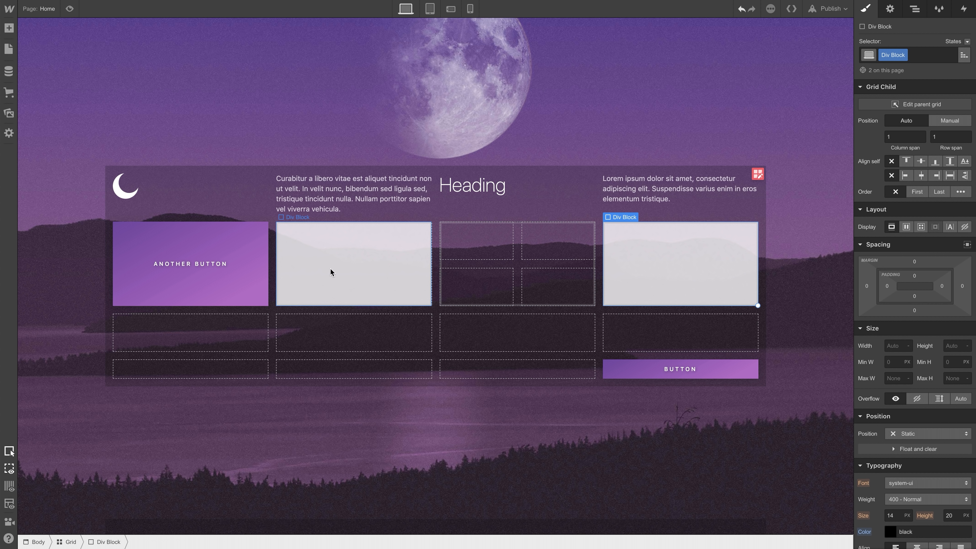
pyautogui.moveTo(254, 280); pyautogui.dragTo(441, 272)
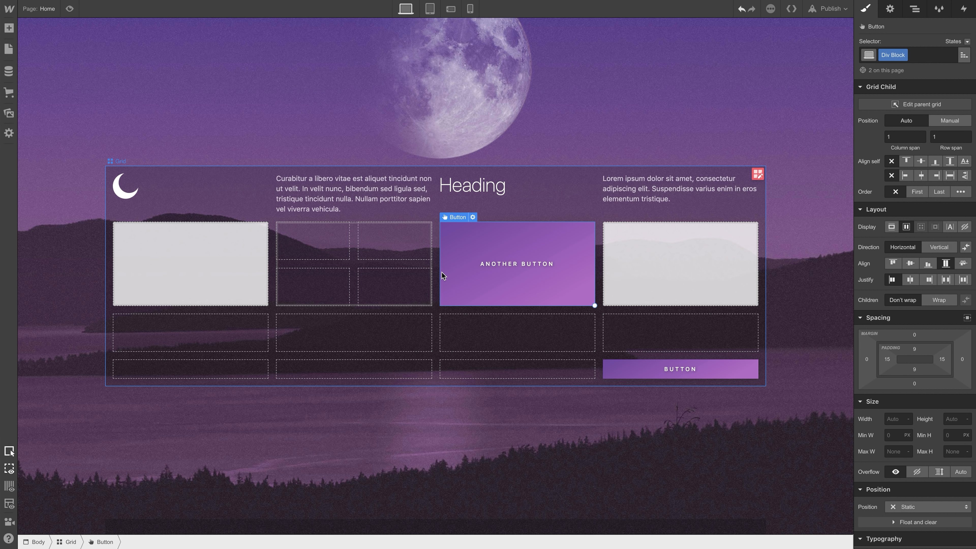
pyautogui.moveTo(634, 190); pyautogui.dragTo(573, 247)
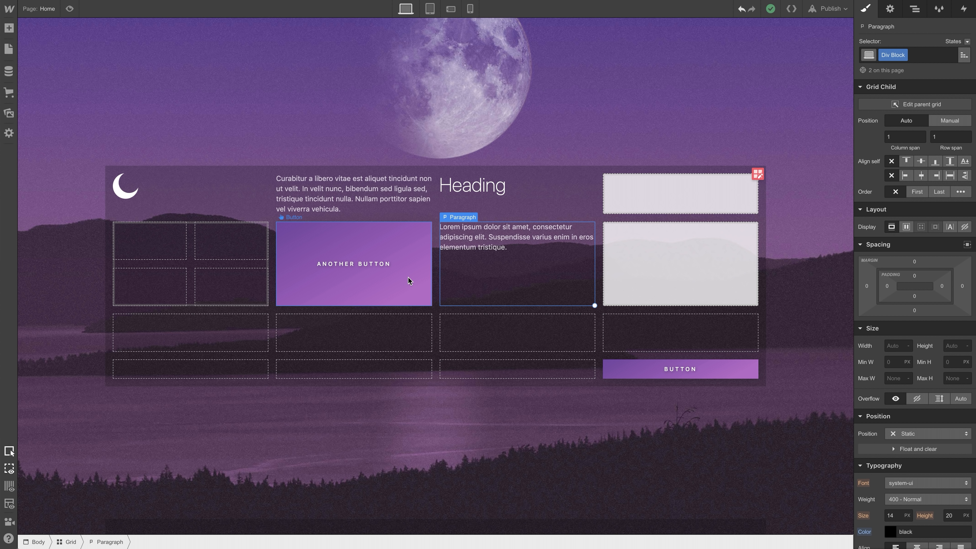
pyautogui.moveTo(411, 281); pyautogui.dragTo(536, 267)
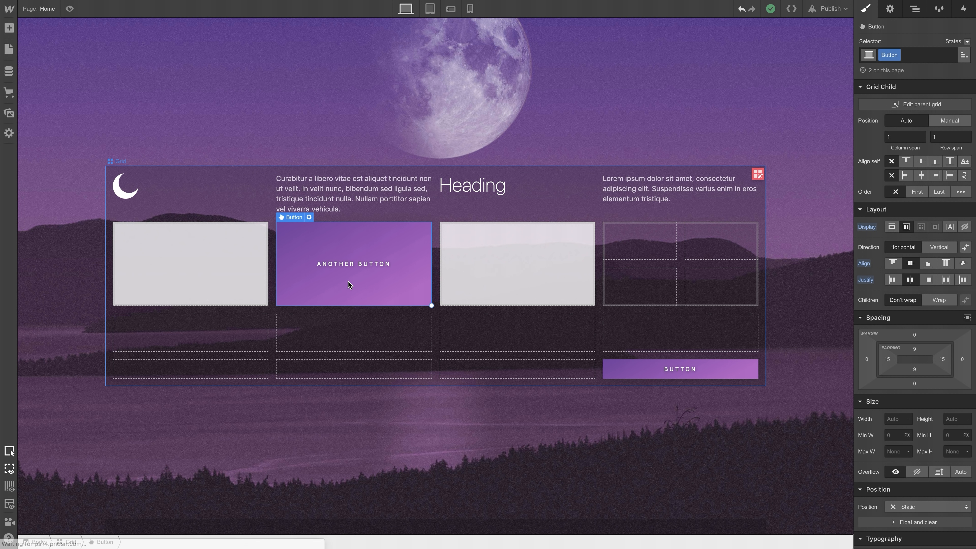
# Step: Position the "Another Button" element manually at column 2, row 4 of the grid
pyautogui.moveTo(348, 281); pyautogui.dragTo(336, 370)
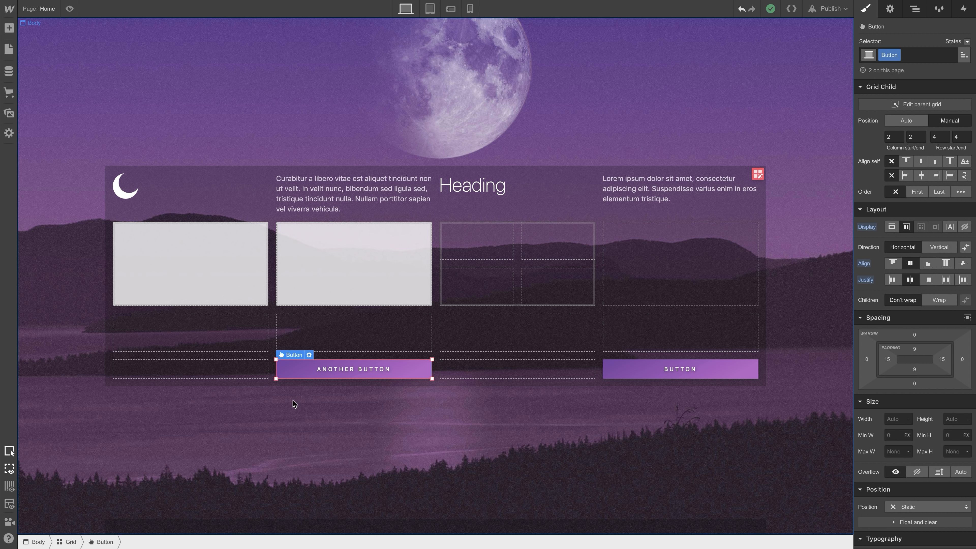
# Step: Align all of the grid's children to the center, both vertically and horizontally
pyautogui.click(68, 542)
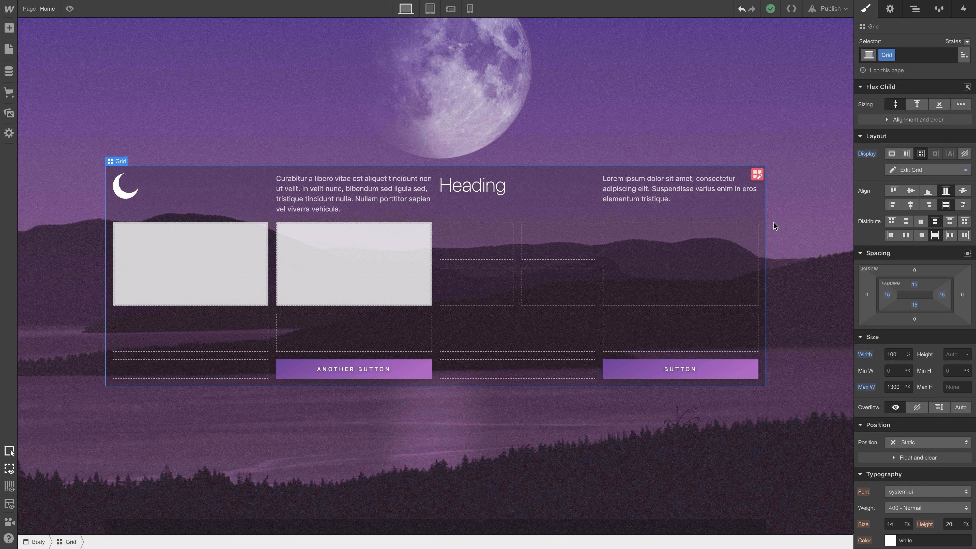
pyautogui.click(910, 191)
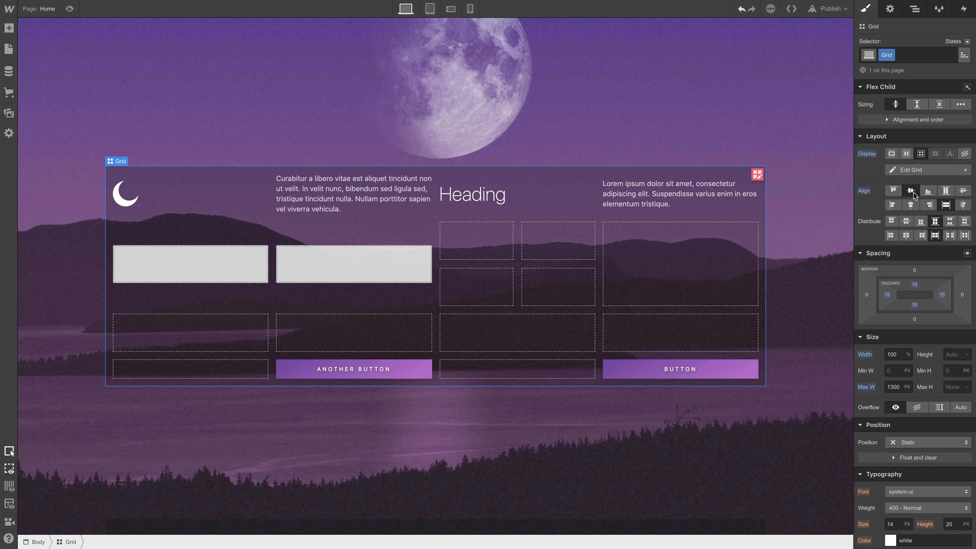
pyautogui.click(911, 206)
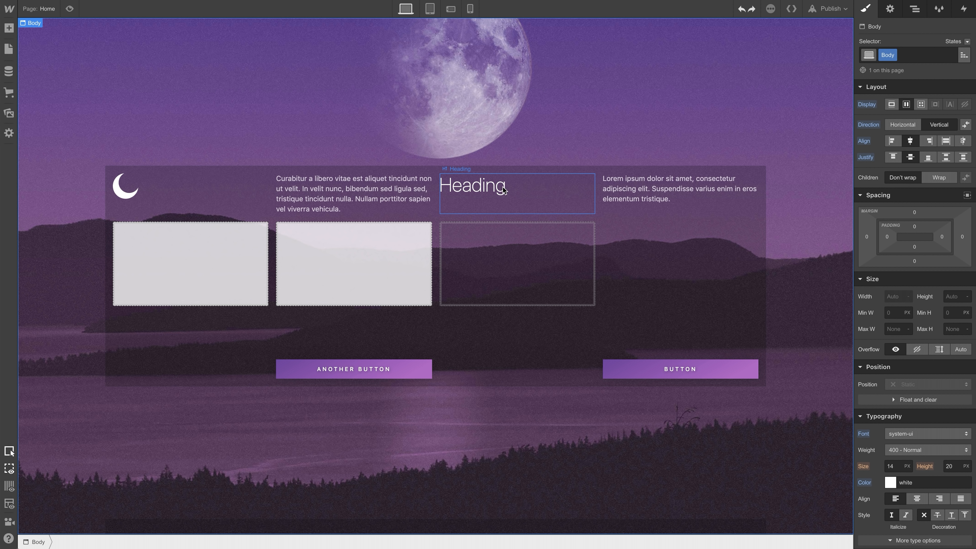
# Step: Center the heading vertically and horizontally within its own cell using Align self
pyautogui.click(532, 197)
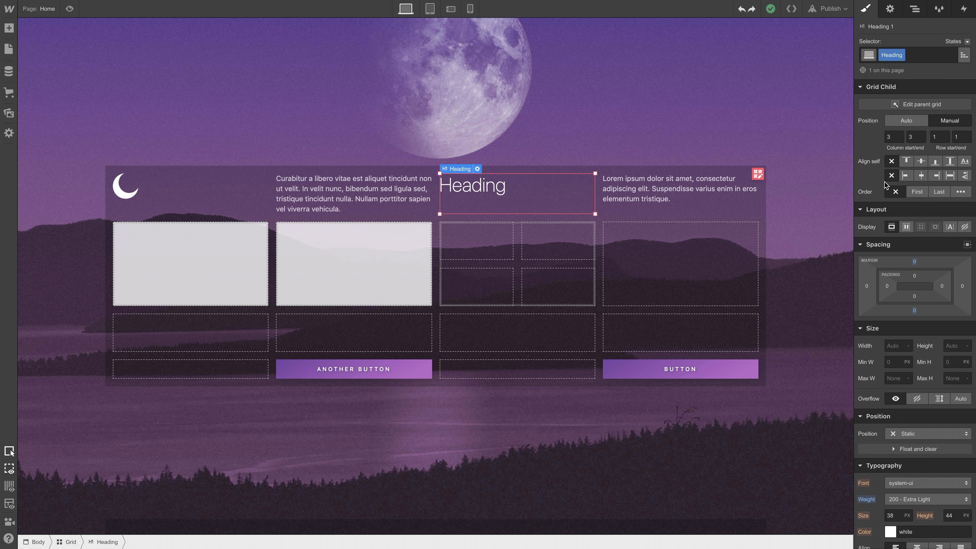
pyautogui.click(921, 162)
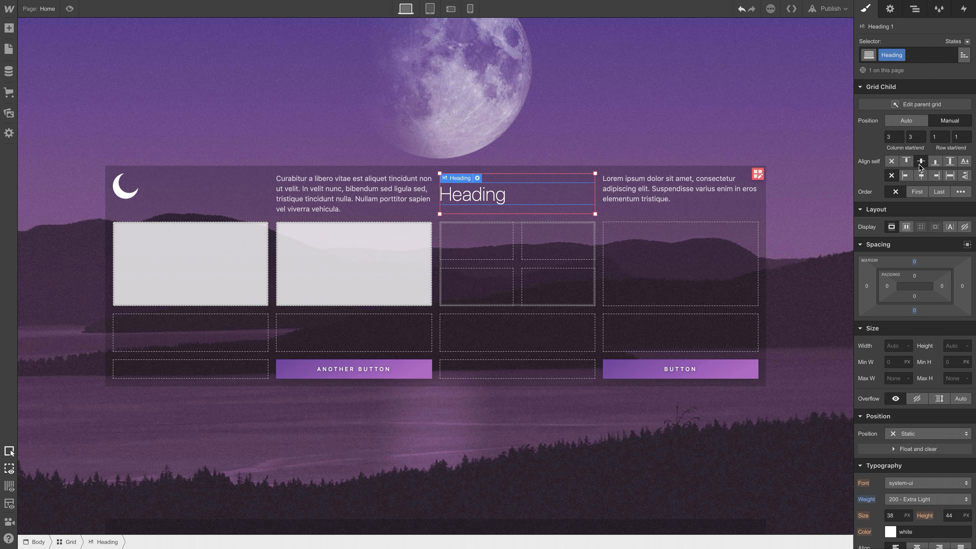
pyautogui.click(923, 180)
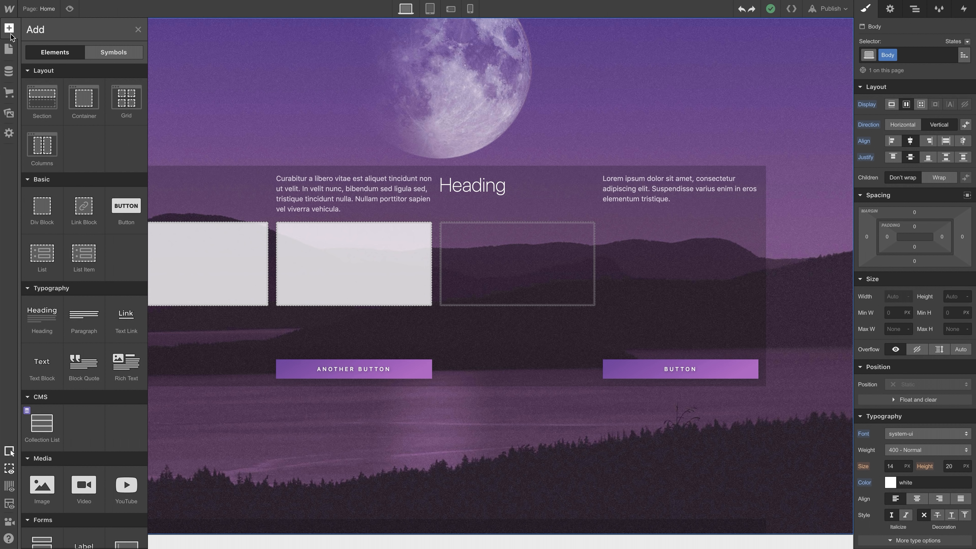
# Step: Add a div block to the empty last cell of the grid's second row and deselect it
pyautogui.moveTo(50, 212); pyautogui.dragTo(647, 253)
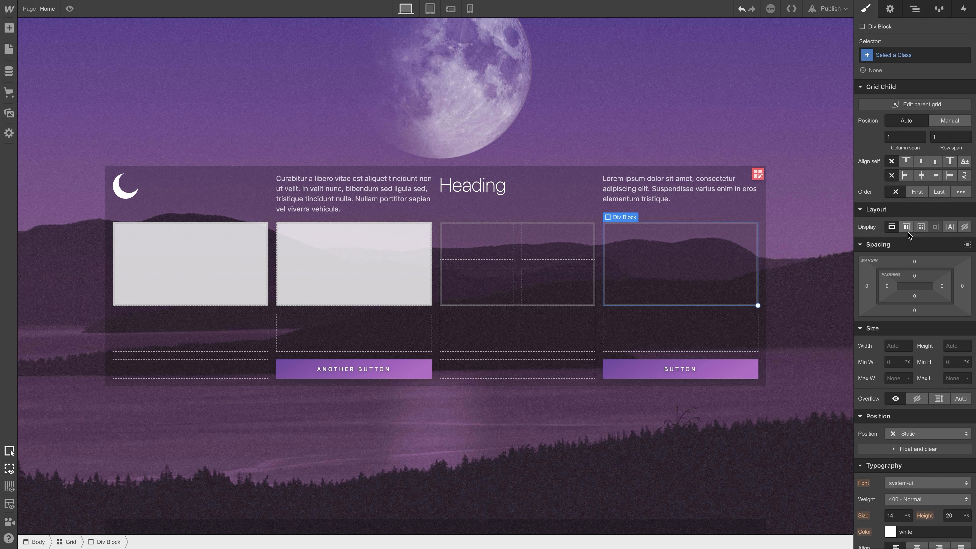
pyautogui.click(419, 399)
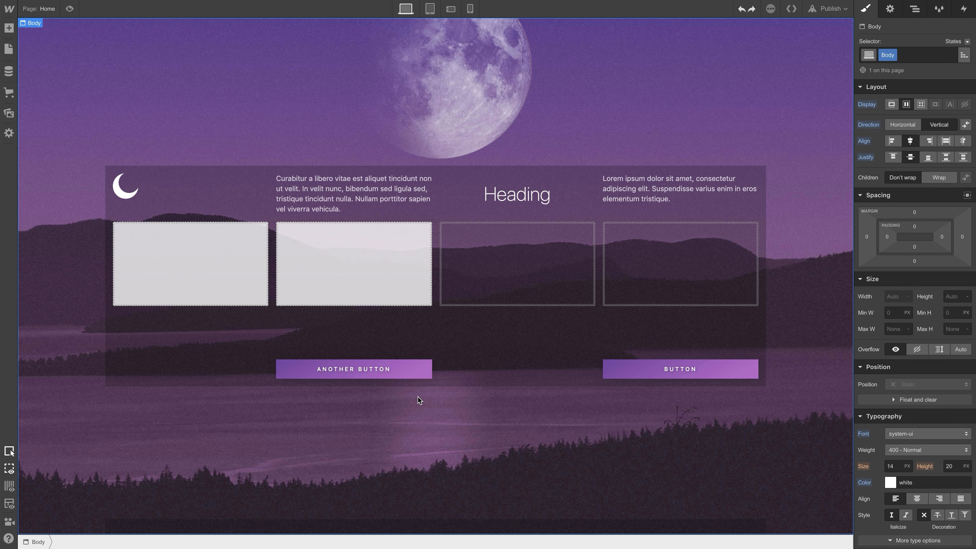
# Step: Span the second column's div block across 2 columns and 2 rows, and extend the first column's div block down to the last row
pyautogui.click(419, 290)
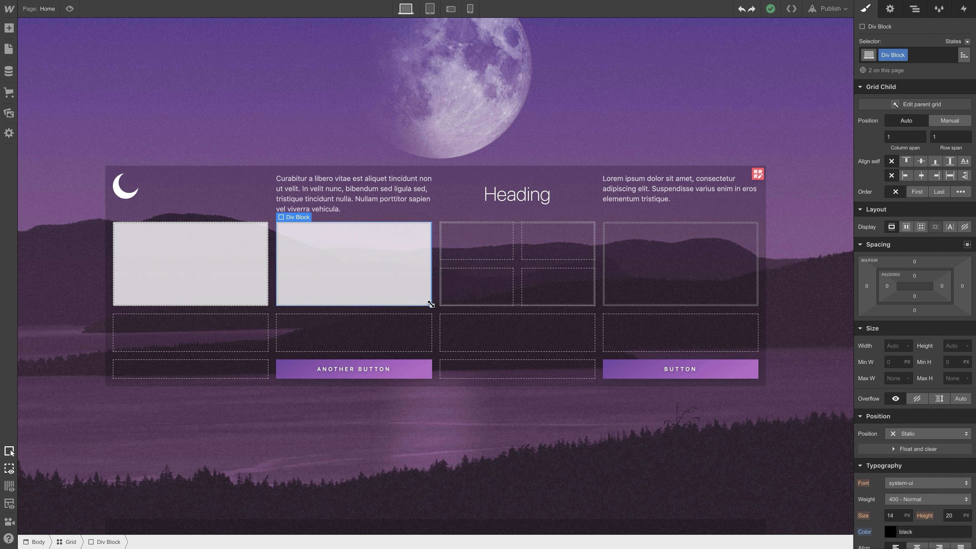
pyautogui.moveTo(431, 304); pyautogui.dragTo(485, 354)
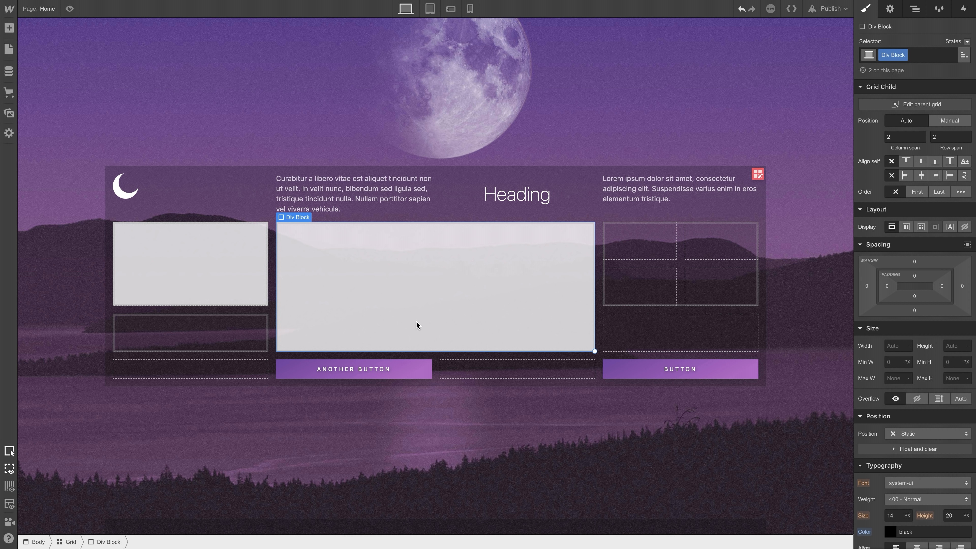
pyautogui.click(240, 276)
pyautogui.moveTo(267, 304); pyautogui.dragTo(258, 370)
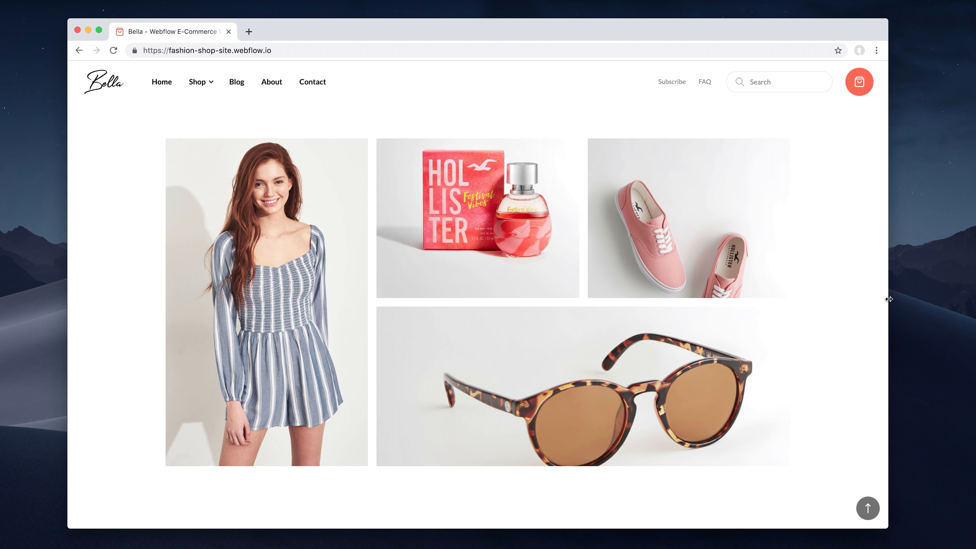
# Step: Narrow the browser window of the published fashion shop site to examine how its image grid responds
pyautogui.moveTo(889, 294); pyautogui.dragTo(334, 362)
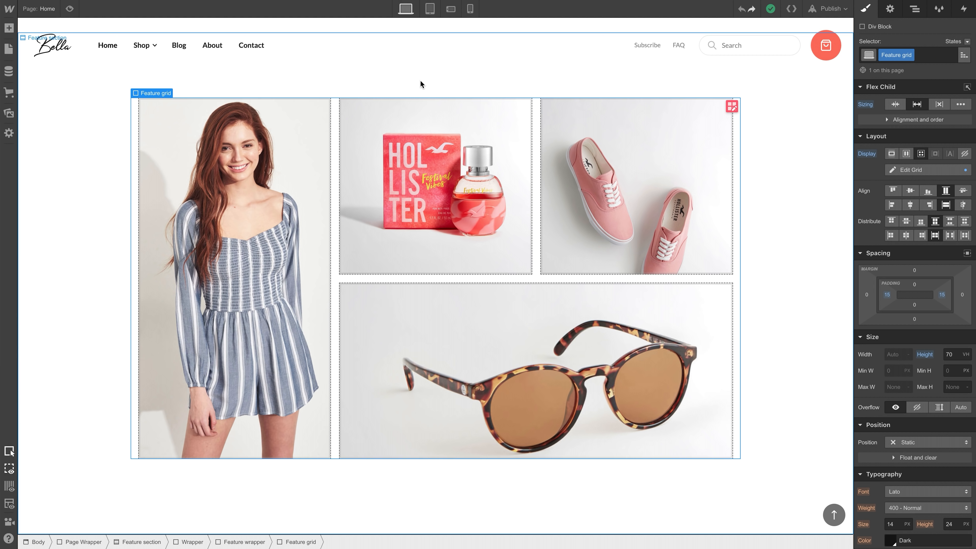
# Step: Delete the Feature grid's third column at the tablet breakpoint, finish grid editing and return to the desktop breakpoint
pyautogui.click(431, 13)
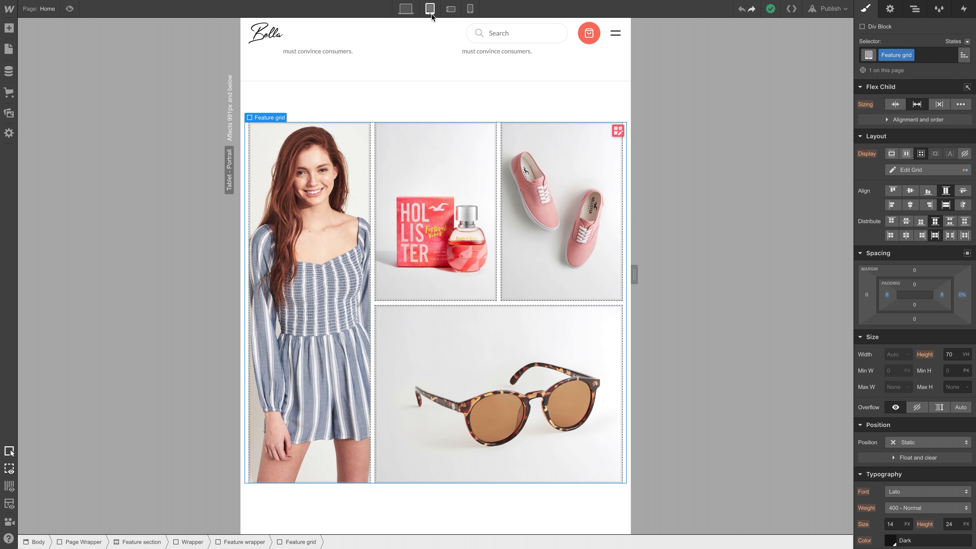
pyautogui.click(619, 130)
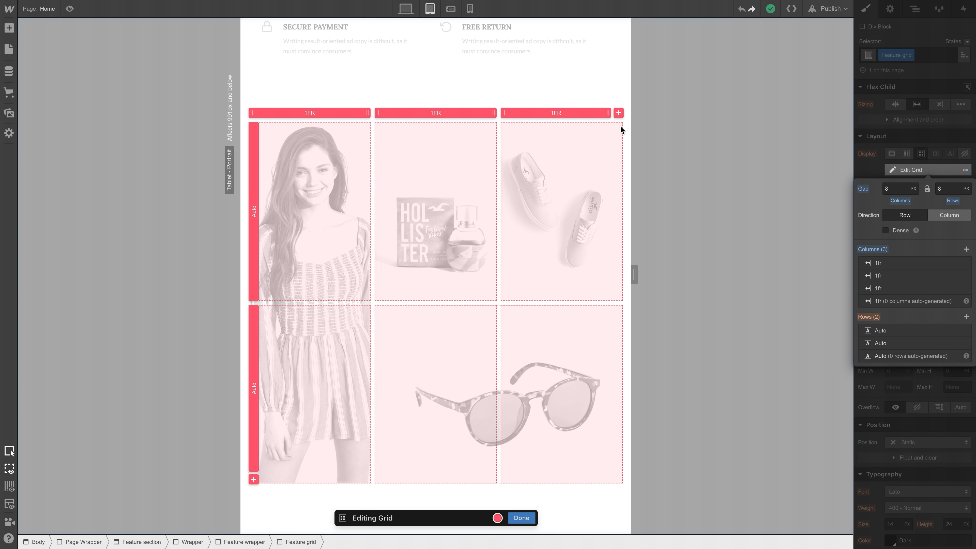
pyautogui.rightClick(599, 115)
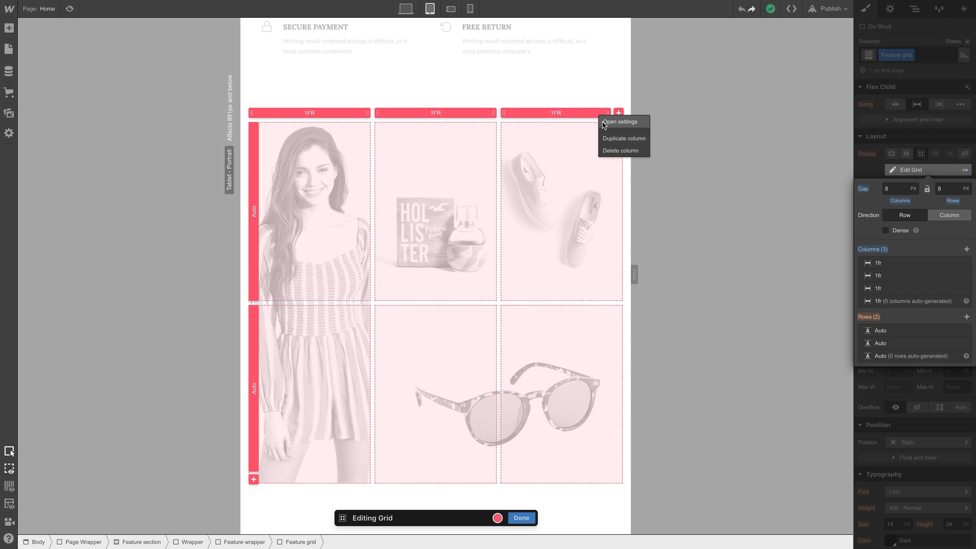
pyautogui.click(617, 150)
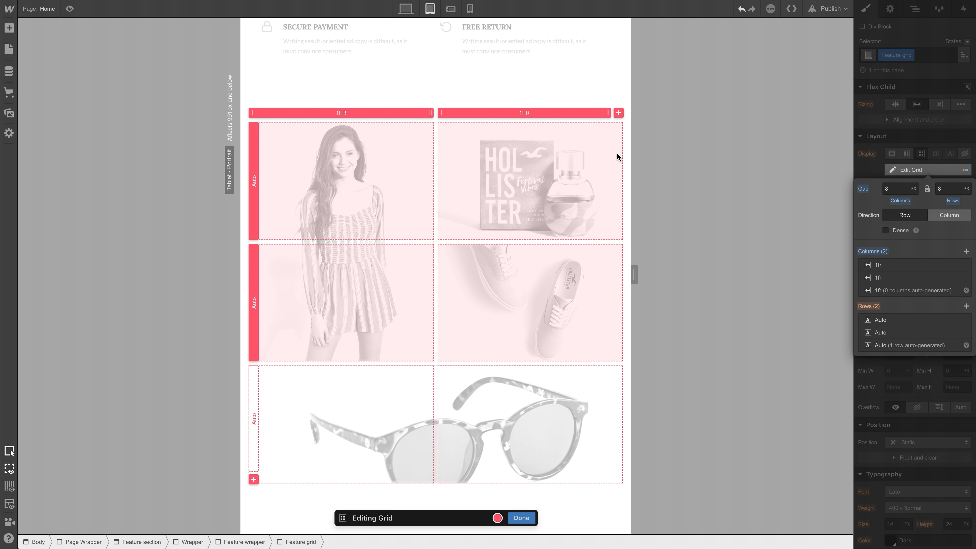
pyautogui.click(513, 518)
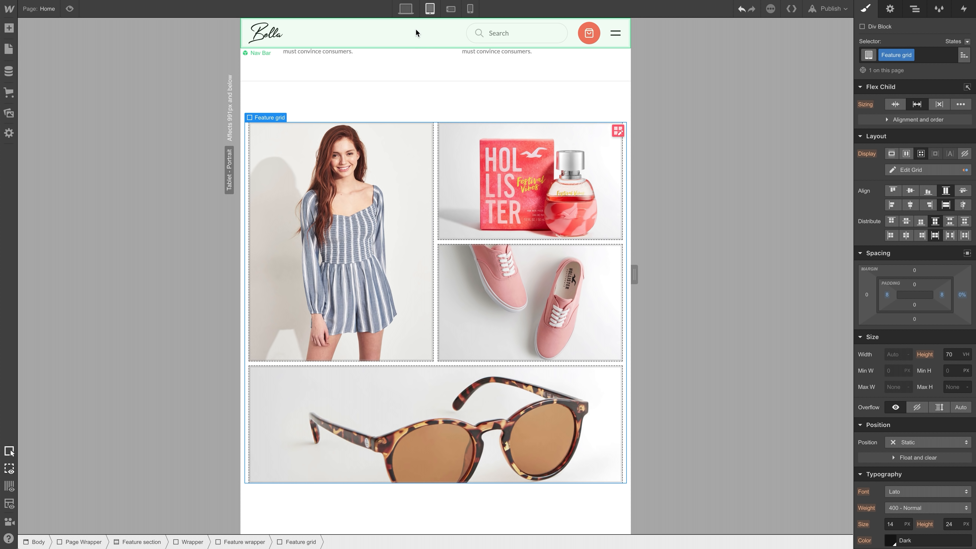
pyautogui.click(410, 13)
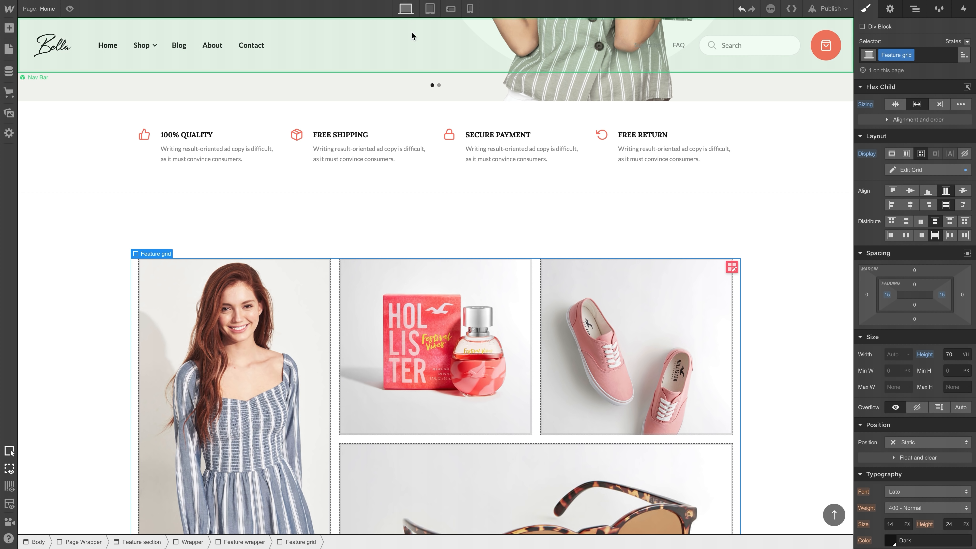
pyautogui.scroll(-5, 414, 53)
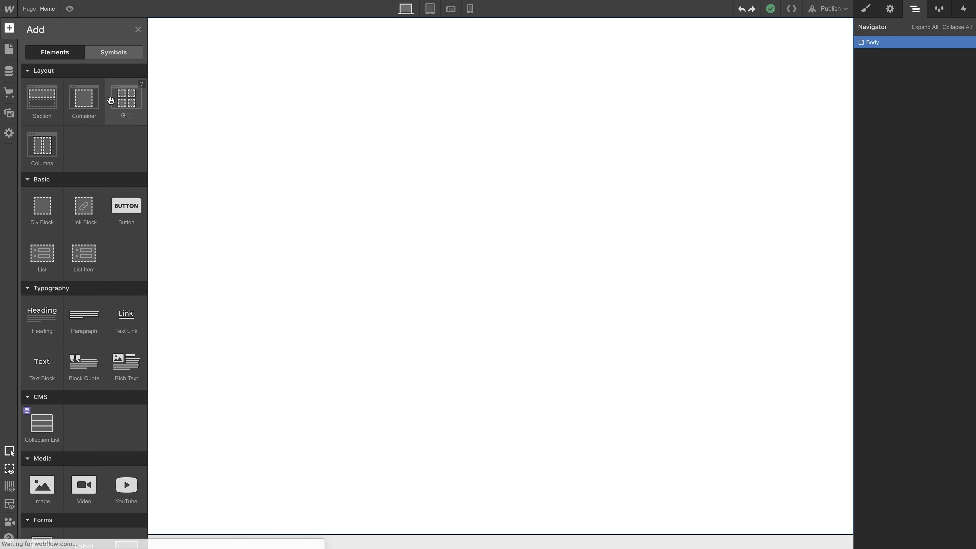
# Step: Add a grid element to the blank page's body
pyautogui.moveTo(109, 98); pyautogui.dragTo(157, 160)
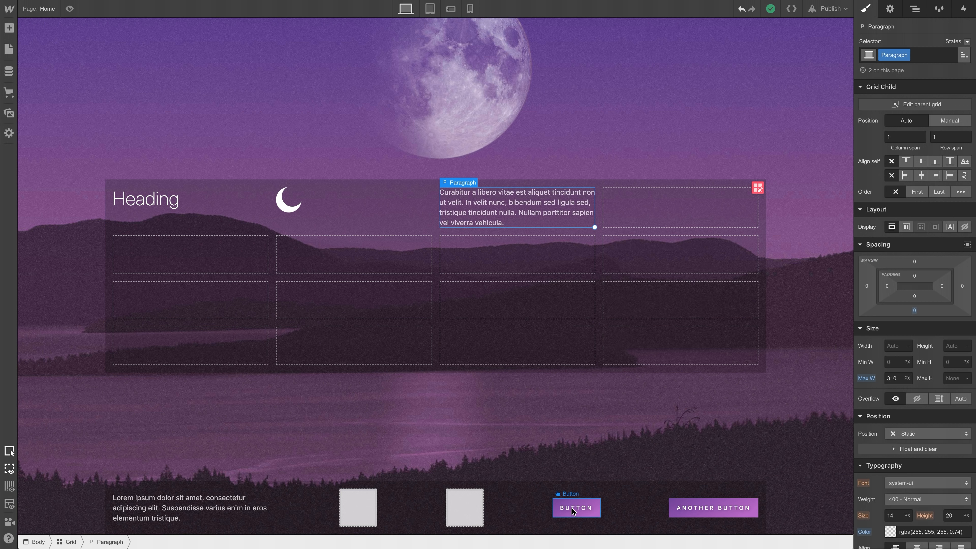
# Step: Move "Button" from the bottom container into the grid's first column, second row, and extend the first row's div block downward over more rows
pyautogui.moveTo(575, 508); pyautogui.dragTo(594, 345)
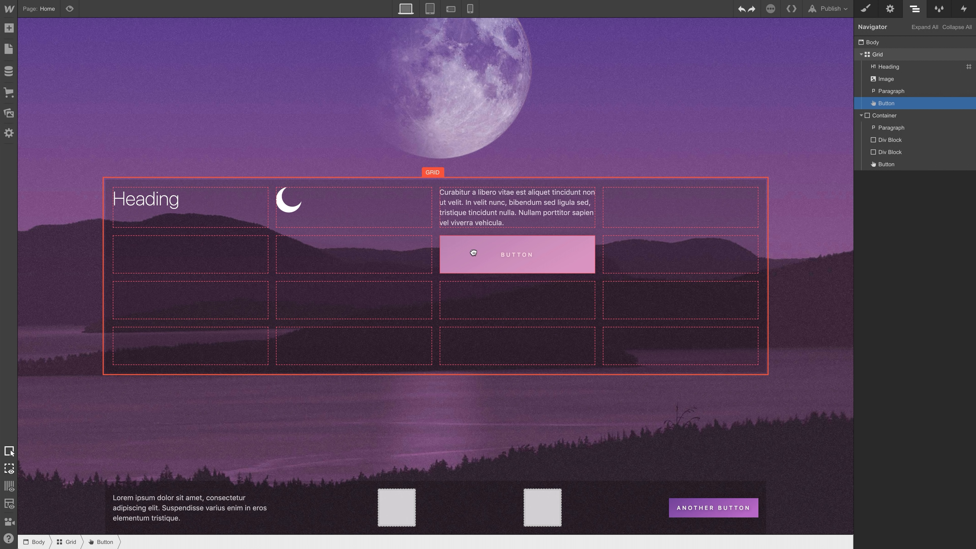
pyautogui.moveTo(473, 252); pyautogui.dragTo(256, 263)
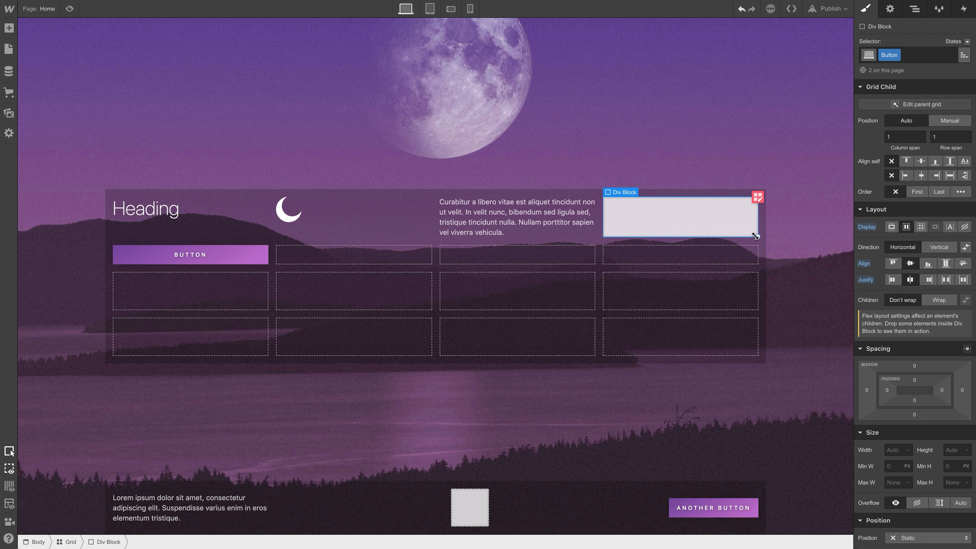
pyautogui.moveTo(754, 236); pyautogui.dragTo(752, 281)
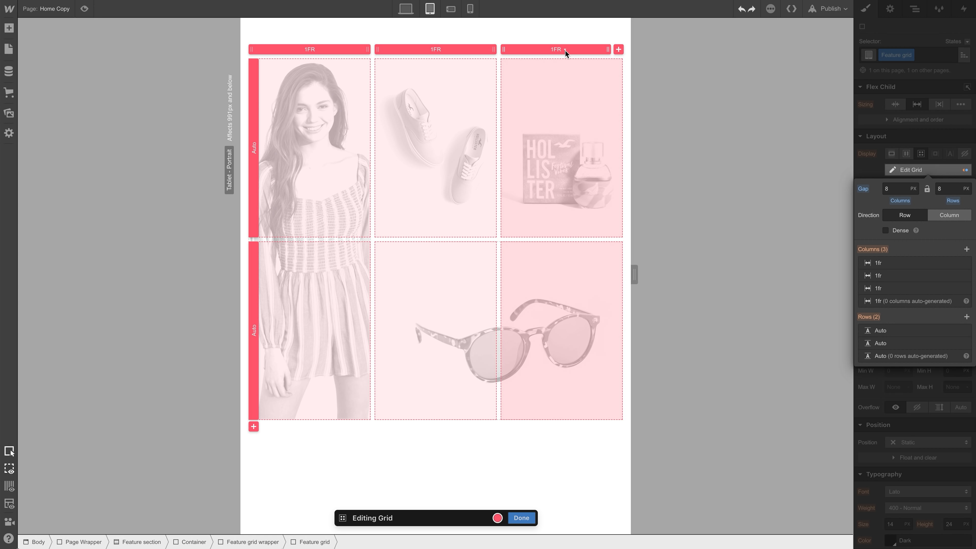
# Step: Delete the third column of the Feature grid on the "Home Copy" page at the tablet breakpoint
pyautogui.click(565, 50)
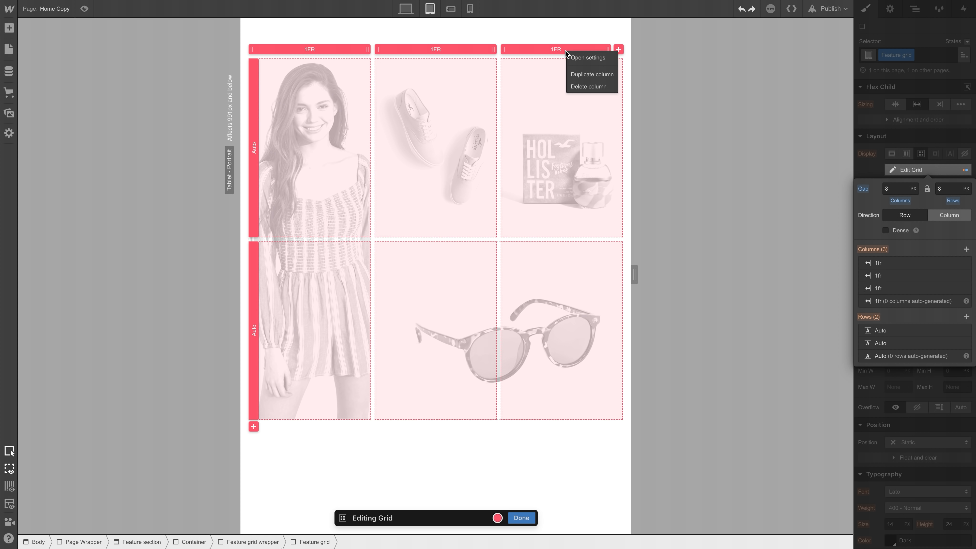
pyautogui.click(588, 86)
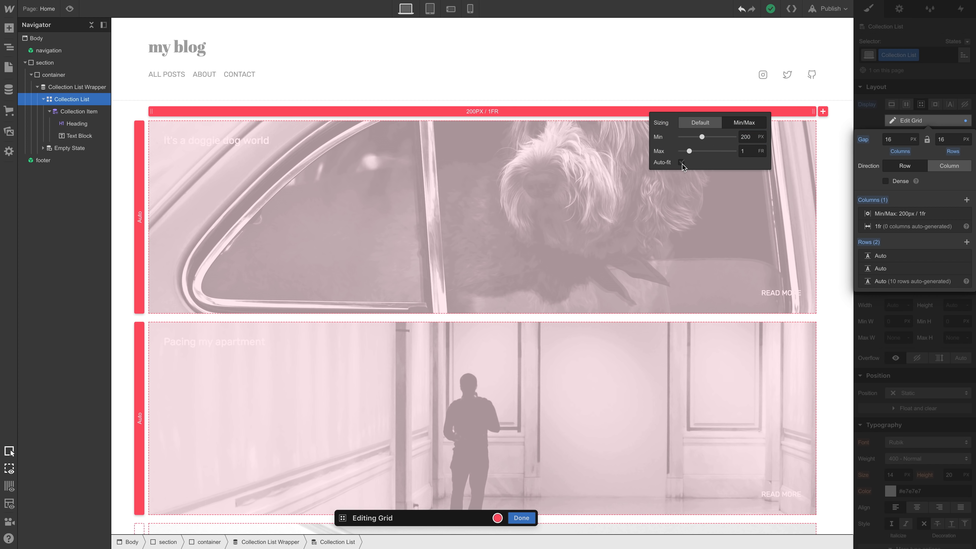
# Step: Turn on Auto-fit for the blog Collection List grid's 200px / 1fr Min/Max column
pyautogui.click(682, 164)
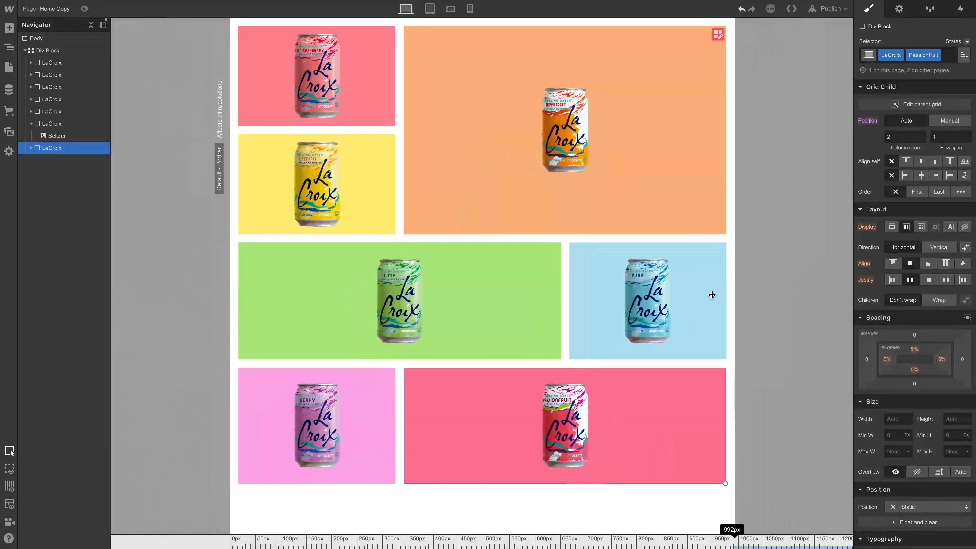
# Step: Widen the design canvas to examine how the LaCroix can grid adapts to a larger width
pyautogui.moveTo(710, 292); pyautogui.dragTo(849, 290)
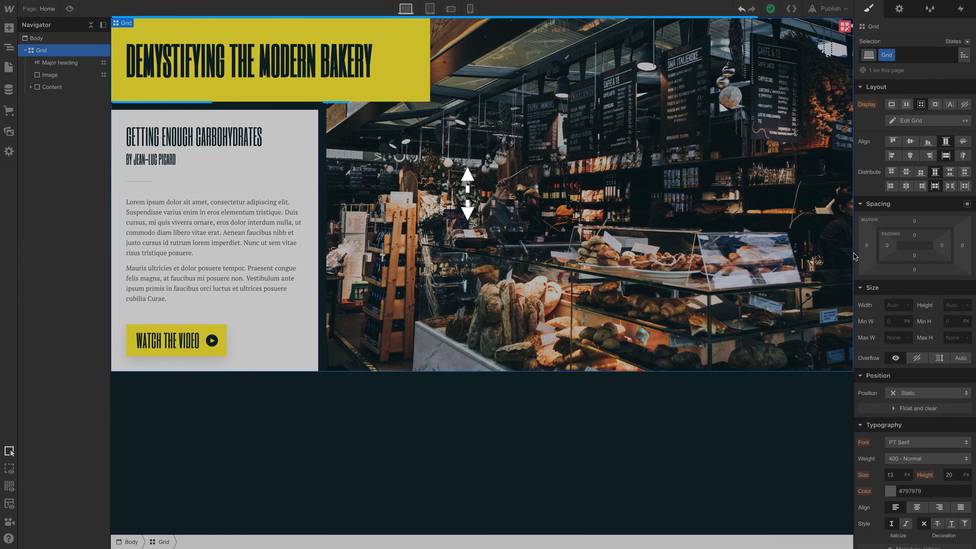